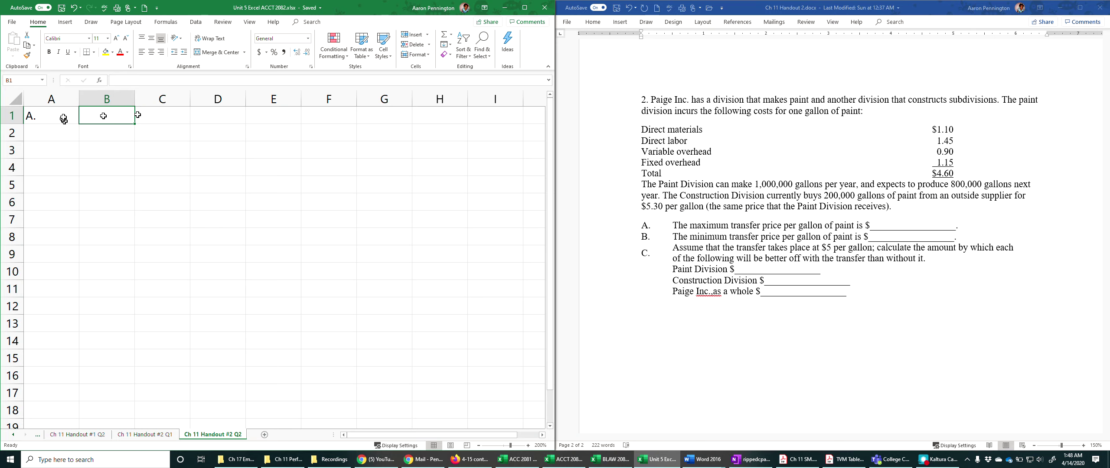
# Enter the part A maximum transfer price 5.30 in B1 in accounting format ($5.30).
pyautogui.click(749, 126)
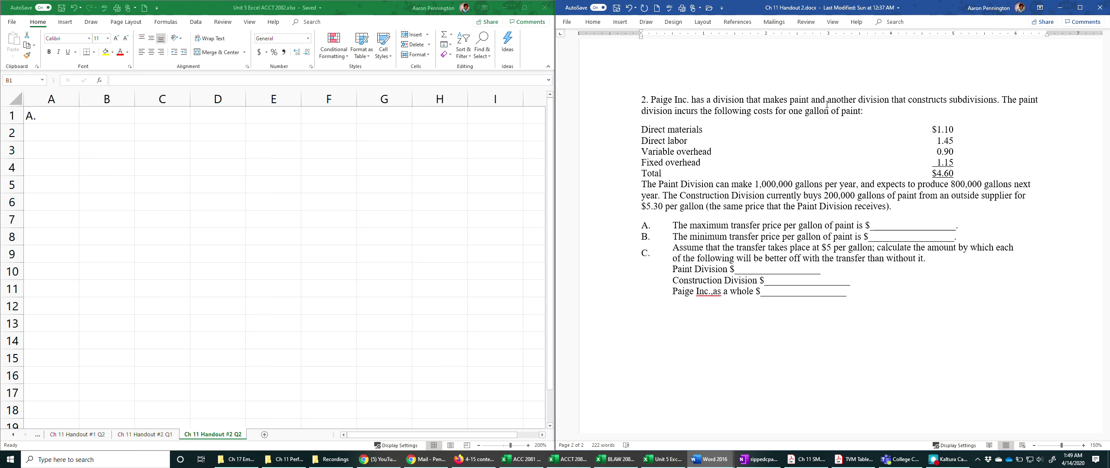
pyautogui.click(113, 115)
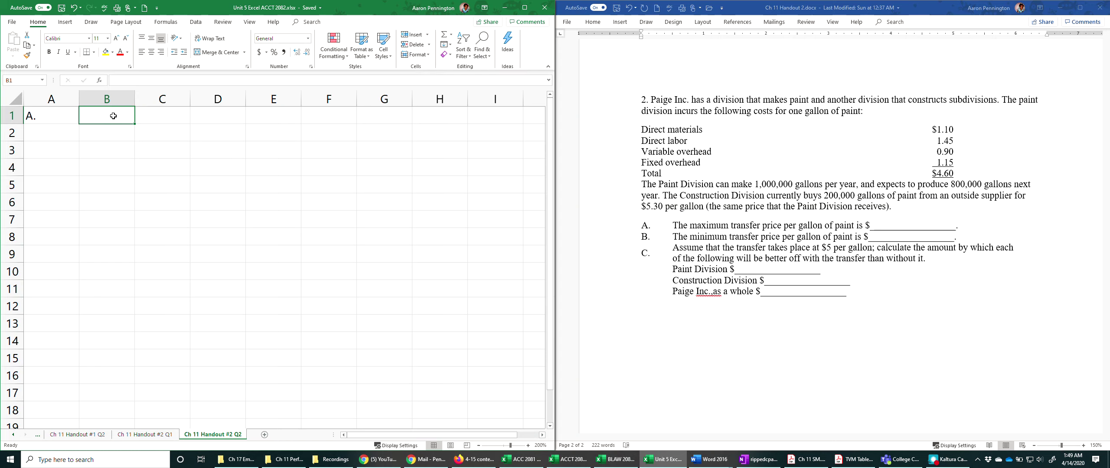
pyautogui.write('5.30')
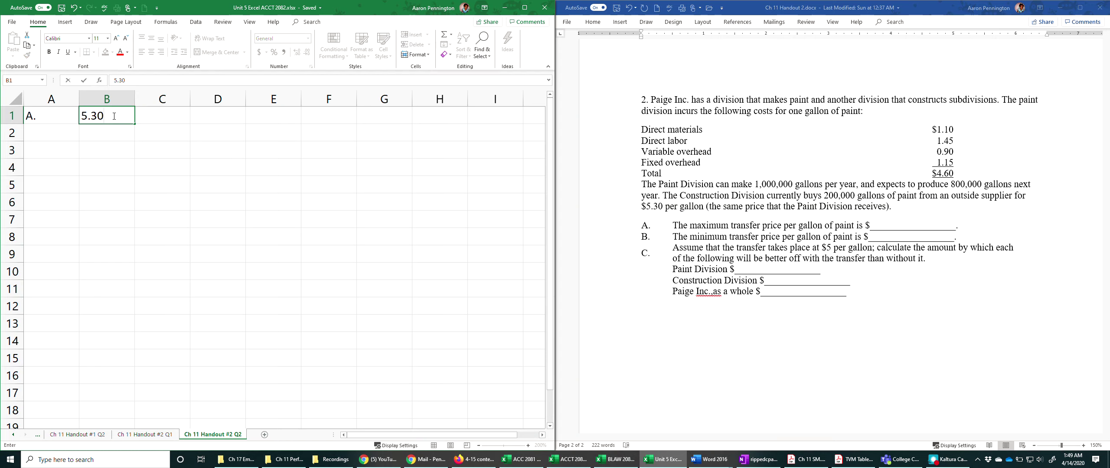
pyautogui.press('Return')
pyautogui.click(114, 116)
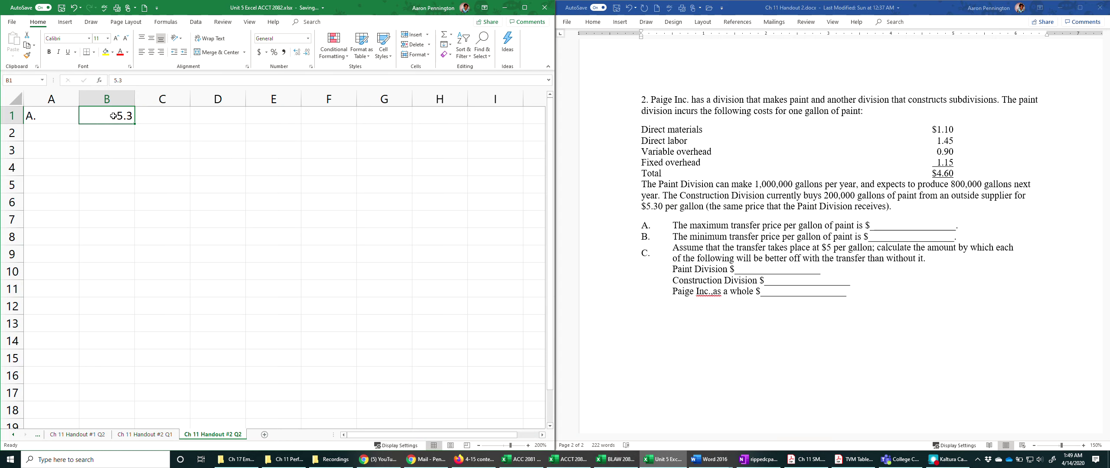
pyautogui.click(259, 52)
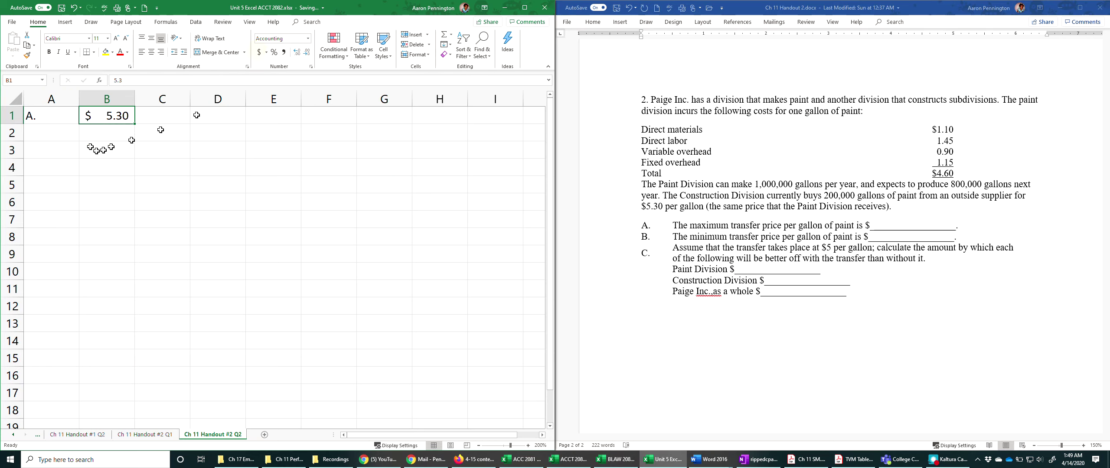
# Label part B as 'B.' in cell A3.
pyautogui.click(67, 153)
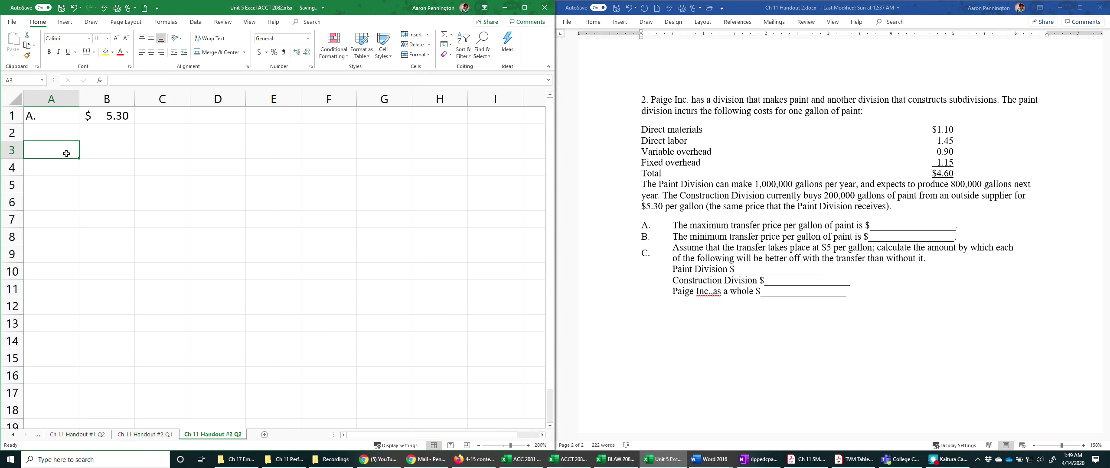
pyautogui.write('B')
pyautogui.press('Tab')
pyautogui.click(66, 153)
pyautogui.click(129, 81)
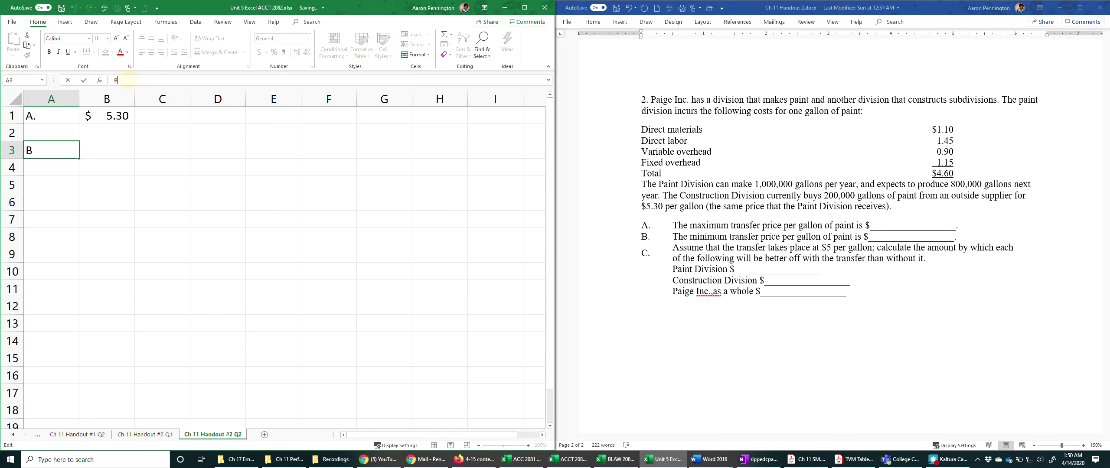
pyautogui.write('.')
pyautogui.press('Tab')
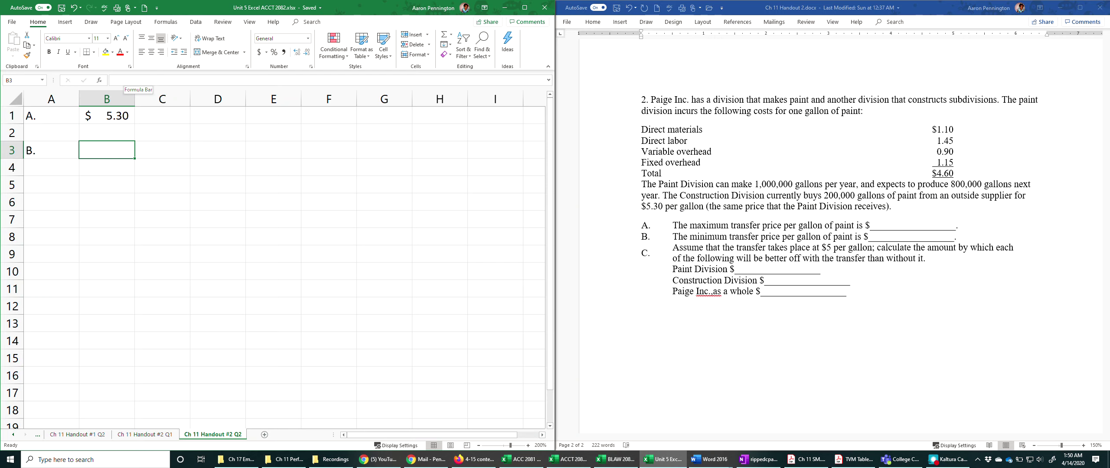
# Write out the part B working '=4.60 - 1.15' as text in B3.
pyautogui.write("'=")
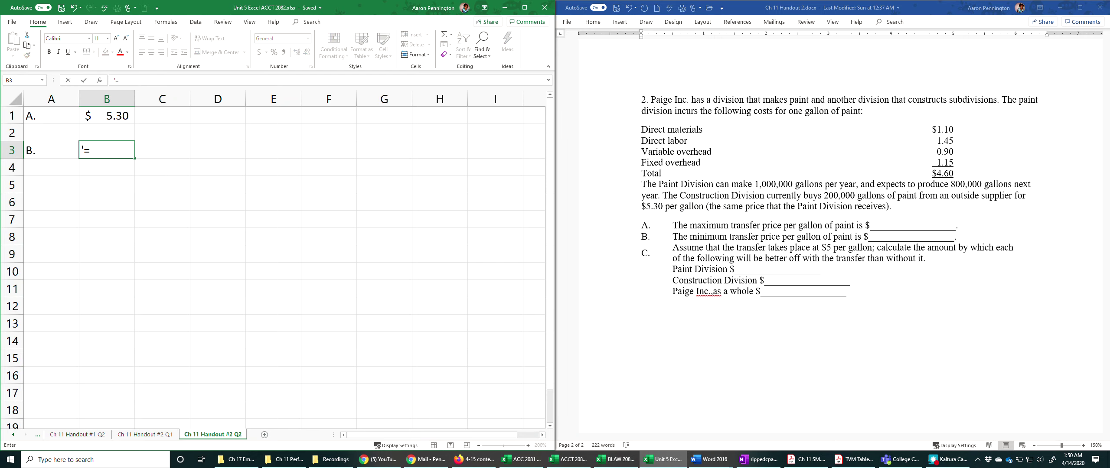
pyautogui.write('46')
pyautogui.press('BackSpace')
pyautogui.write('.60 - 1.5')
pyautogui.press('BackSpace')
pyautogui.write('15')
pyautogui.press('Return')
# Calculate the minimum transfer price with =4.60 - 1.15 in B4, giving 3.45.
pyautogui.press('Right')
pyautogui.write('=4.60 - ')
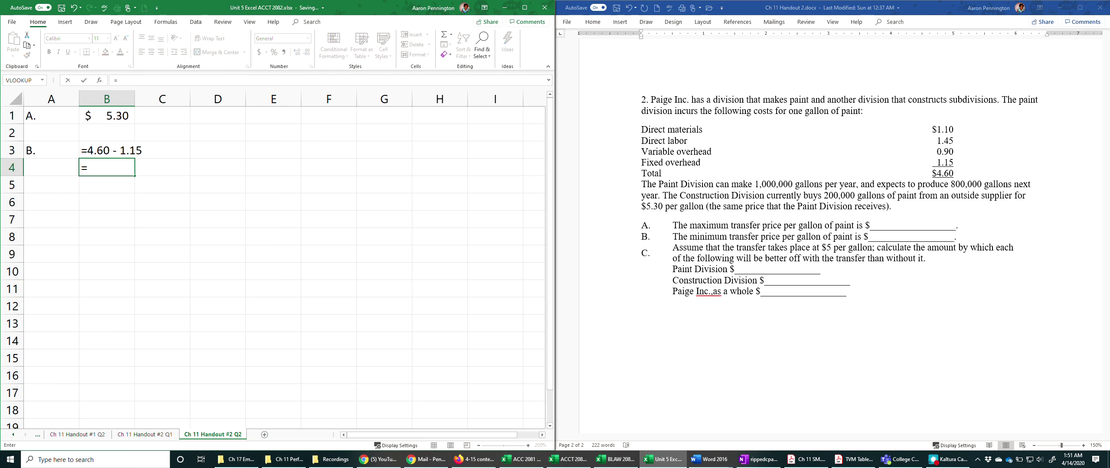
pyautogui.write('1.15')
pyautogui.press('Return')
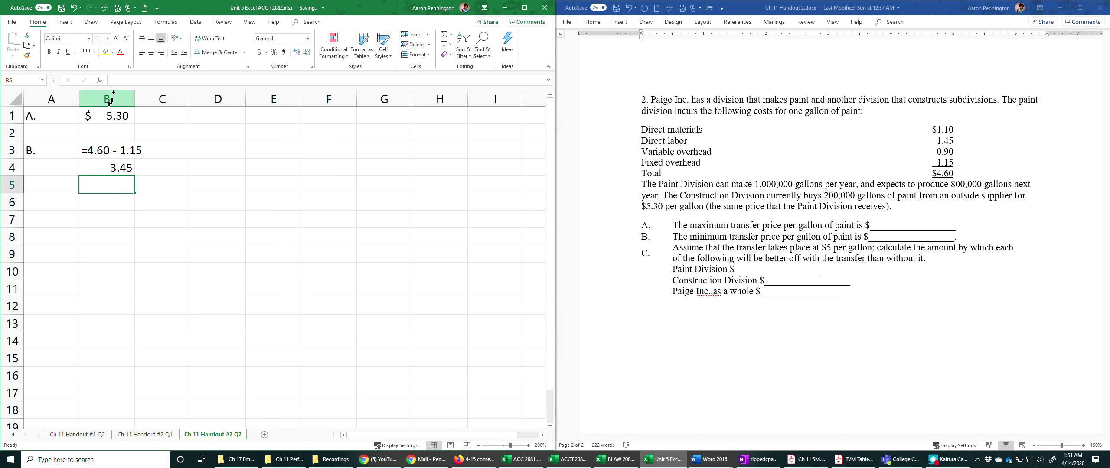
pyautogui.click(107, 167)
# Label the answers 'max transfer' in C1 and 'min transfer' in C4.
pyautogui.click(164, 167)
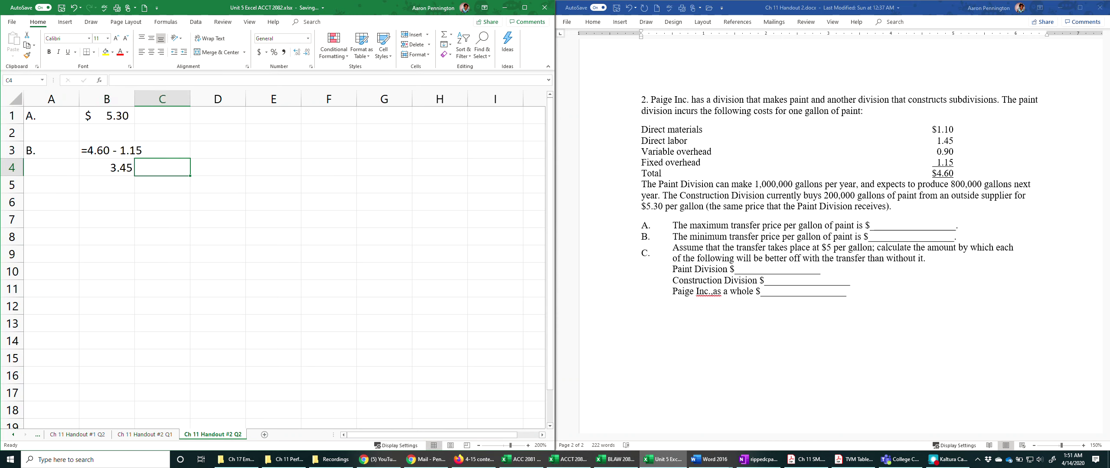
pyautogui.click(163, 118)
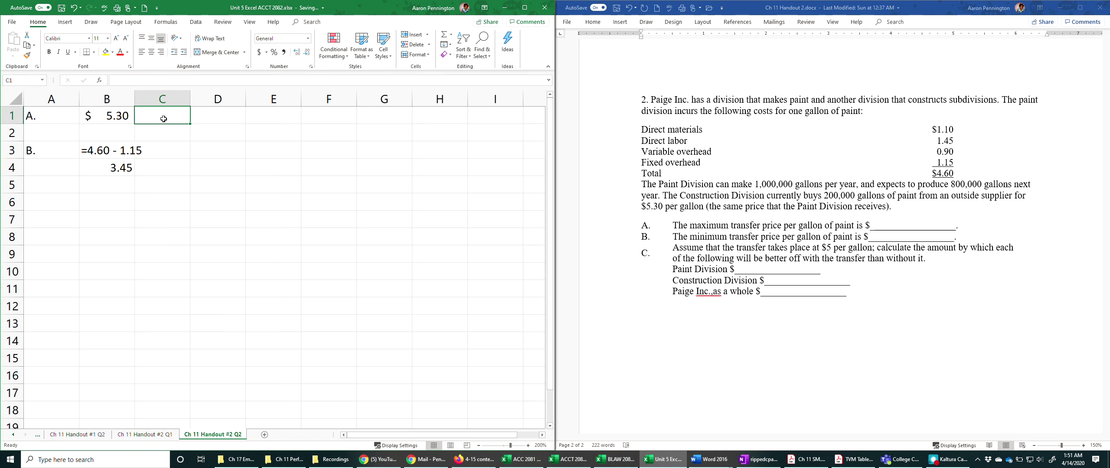
pyautogui.write('ma')
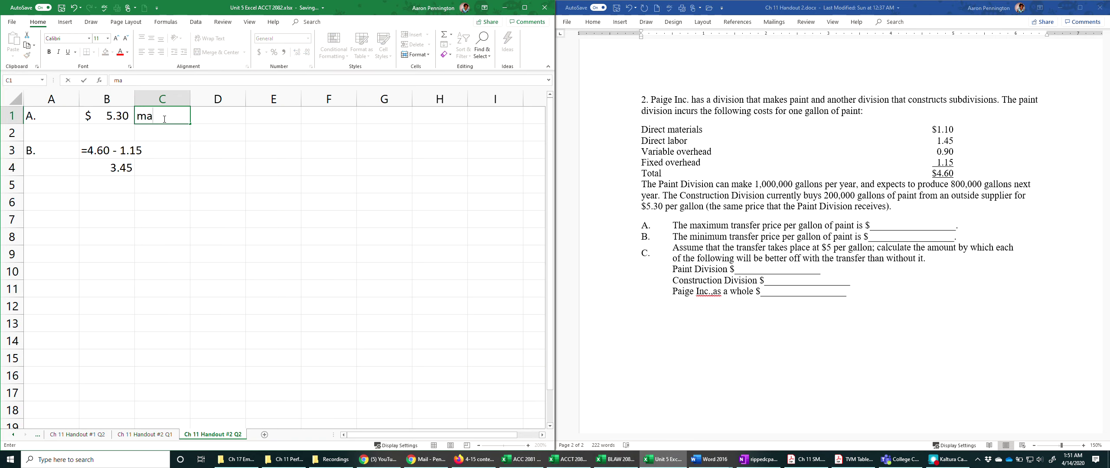
pyautogui.write('x transfer')
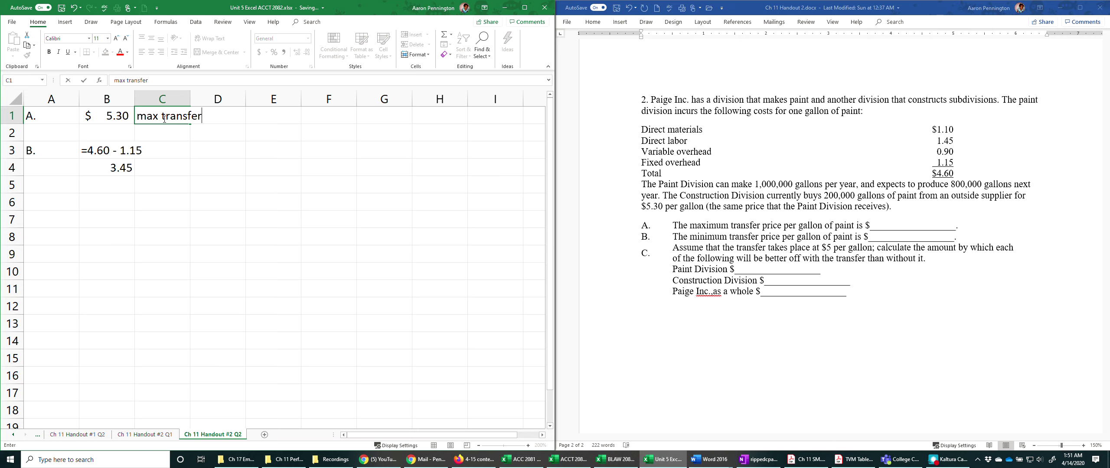
pyautogui.press('Return')
pyautogui.press('Down')
pyautogui.press('Down')
pyautogui.write('min ')
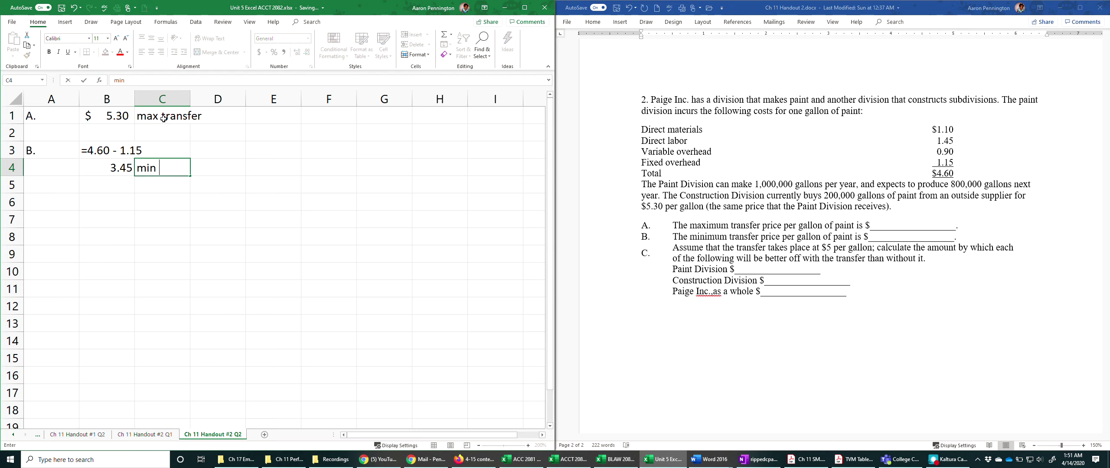
pyautogui.write('transfer')
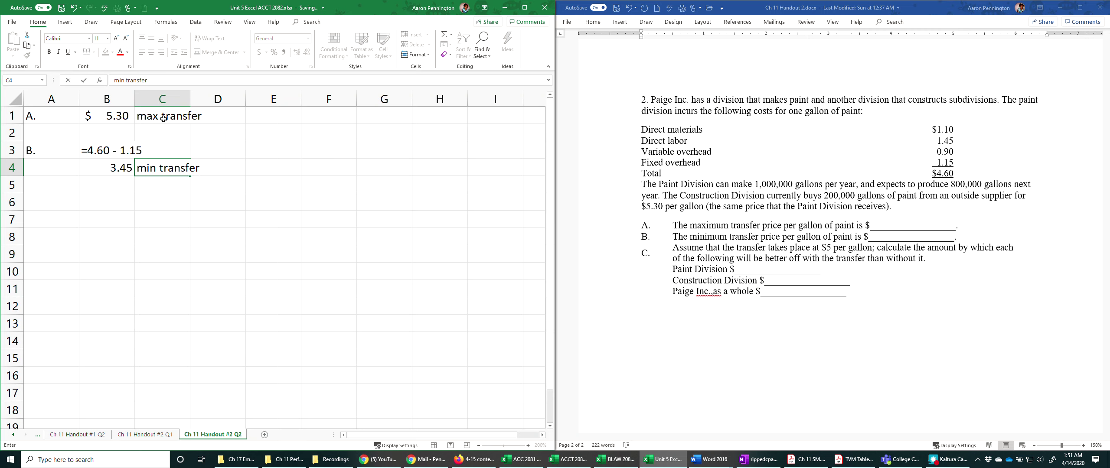
pyautogui.press('Return')
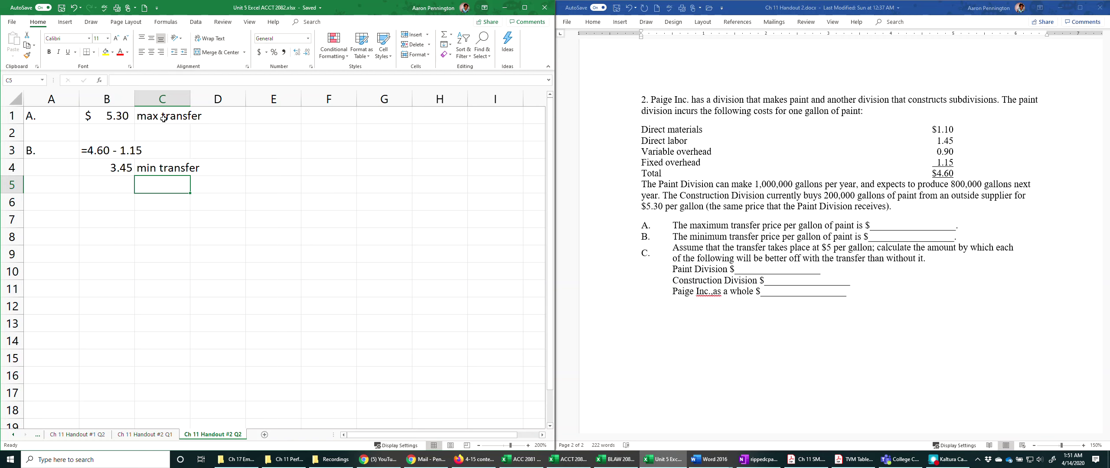
pyautogui.click(105, 166)
pyautogui.click(259, 52)
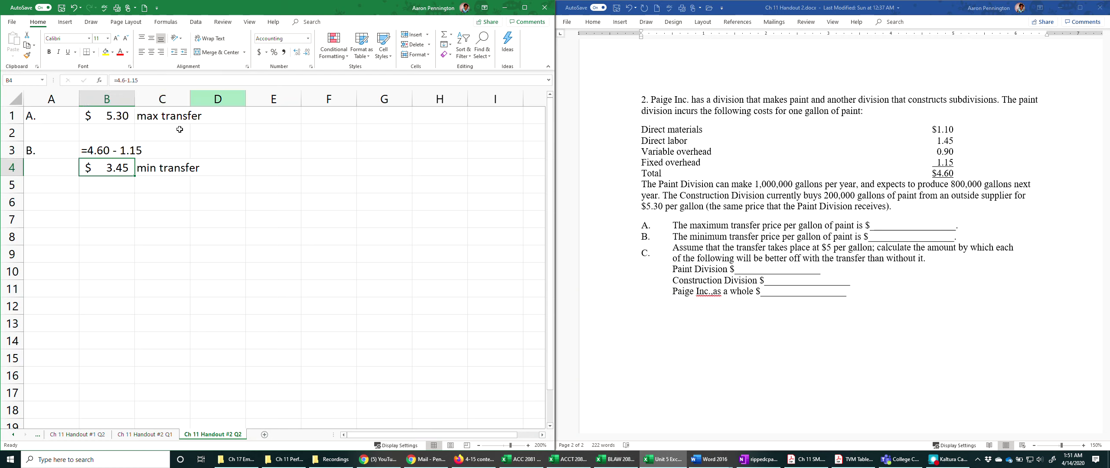
pyautogui.click(54, 204)
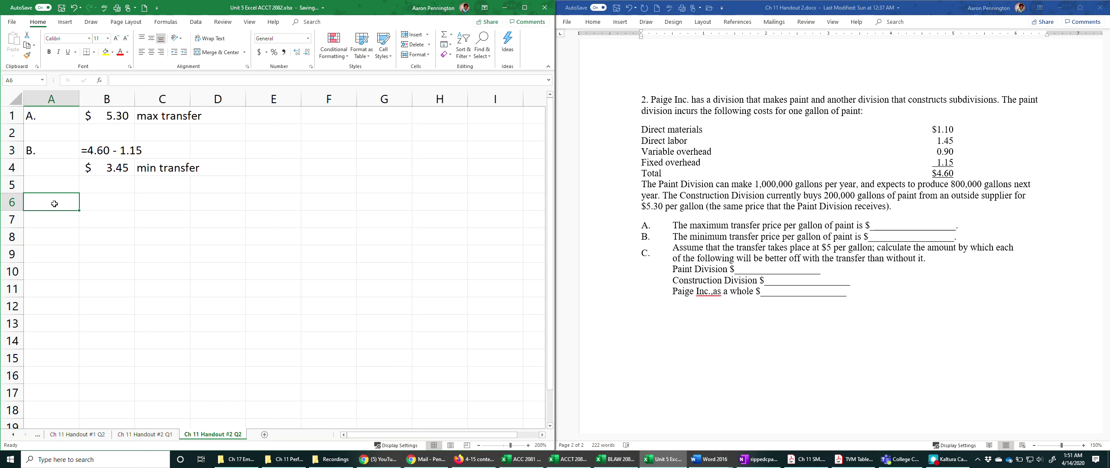
pyautogui.write('C.')
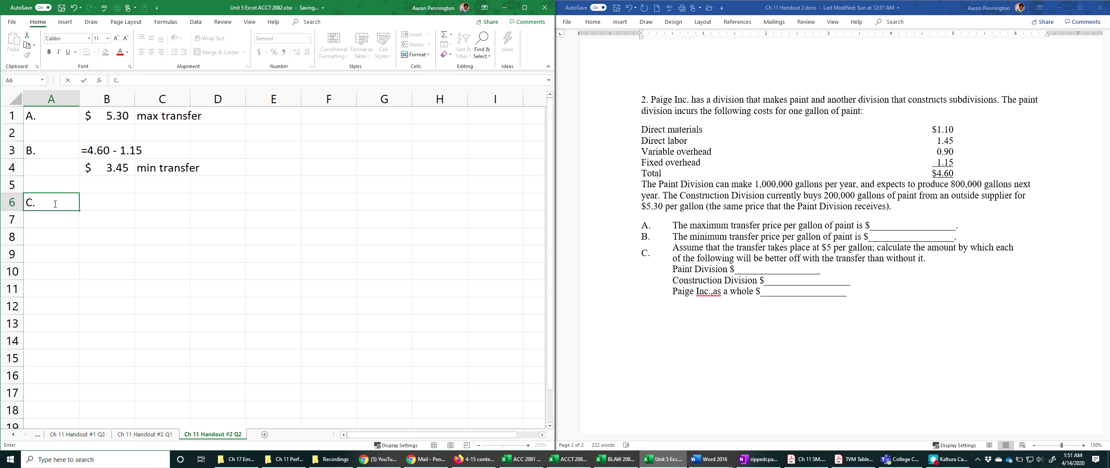
pyautogui.press('Tab')
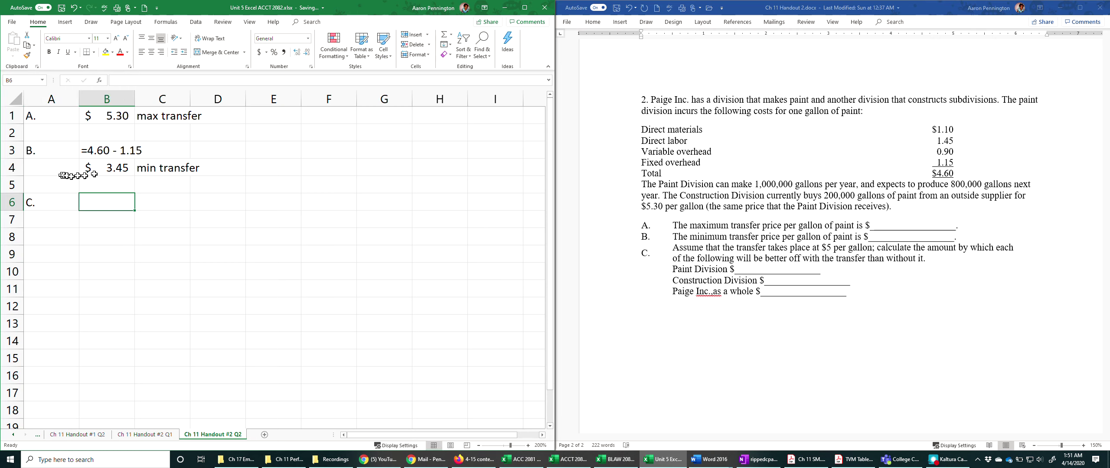
pyautogui.click(108, 175)
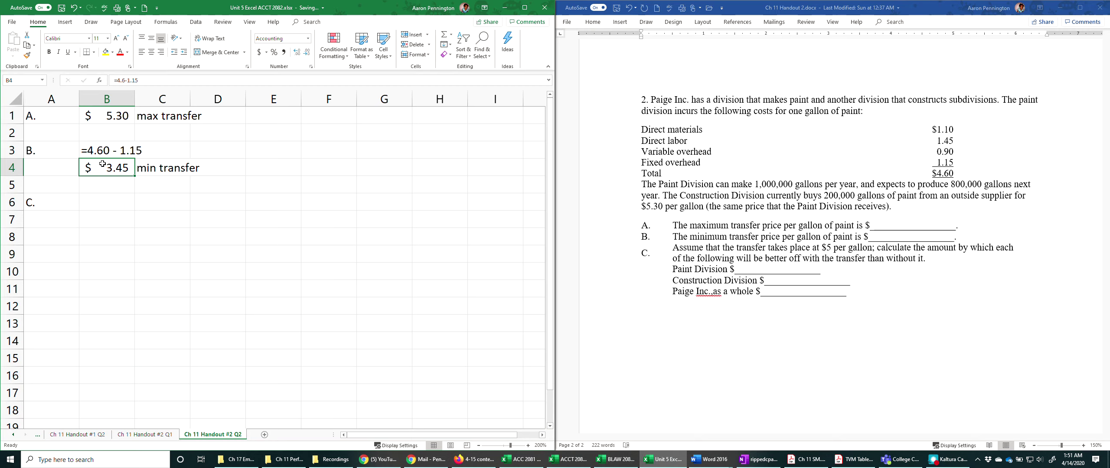
pyautogui.click(105, 120)
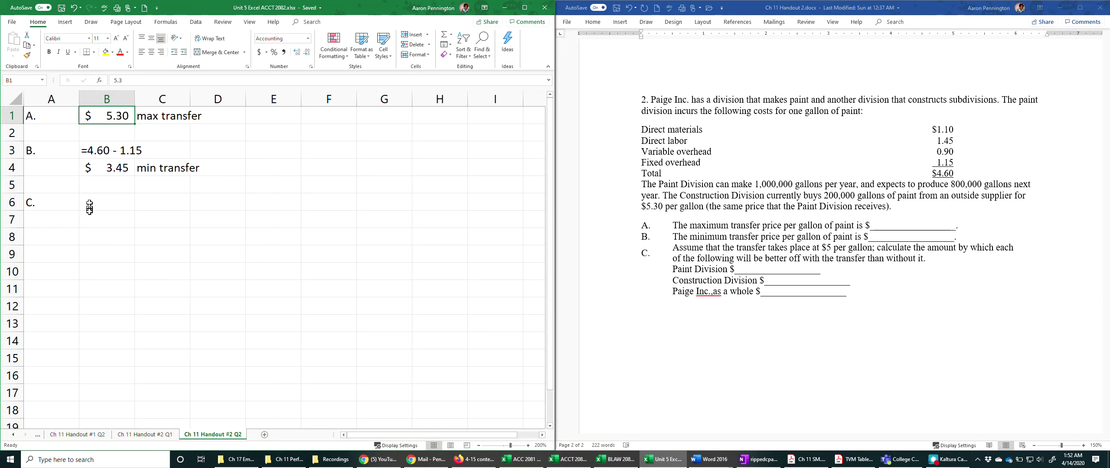
pyautogui.click(97, 203)
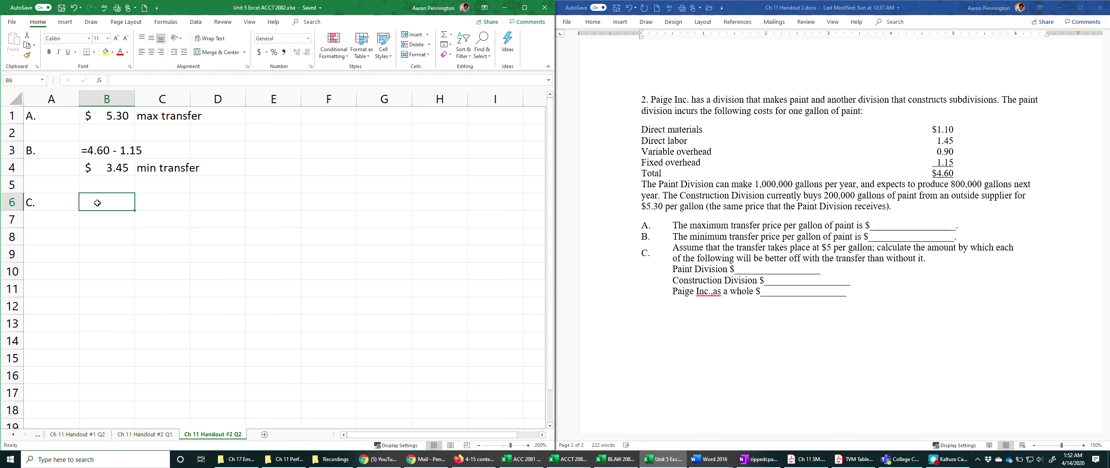
# Type the working 'Paint division = (5 - 3.45) x 200000' into cell B6.
pyautogui.write('Paing')
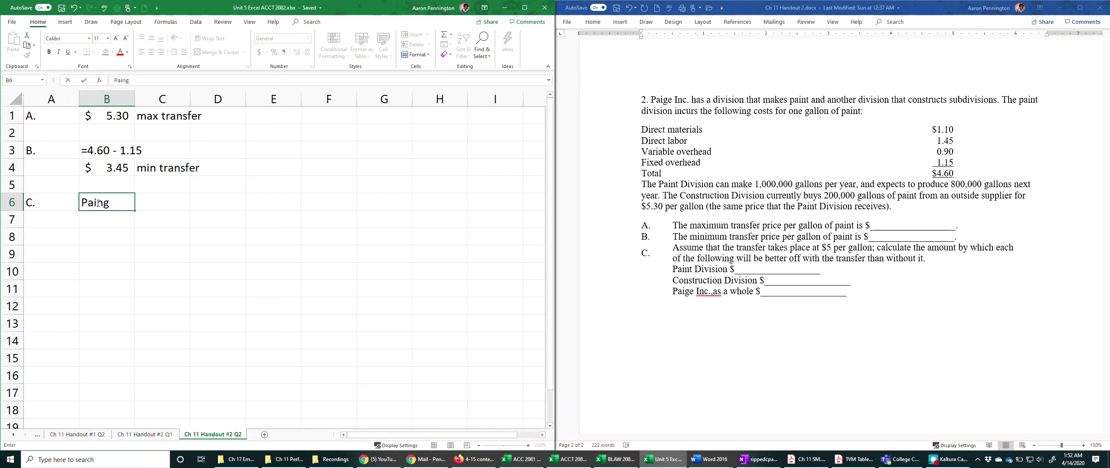
pyautogui.press('BackSpace')
pyautogui.write('t div')
pyautogui.press('BackSpace')
pyautogui.press('BackSpace')
pyautogui.write('ivision =')
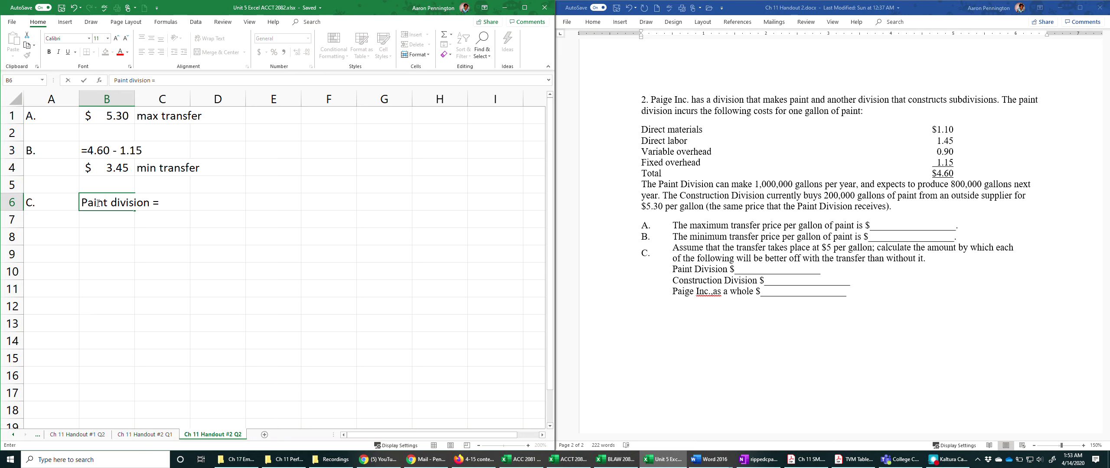
pyautogui.write('(5 - 3.45) x 200000')
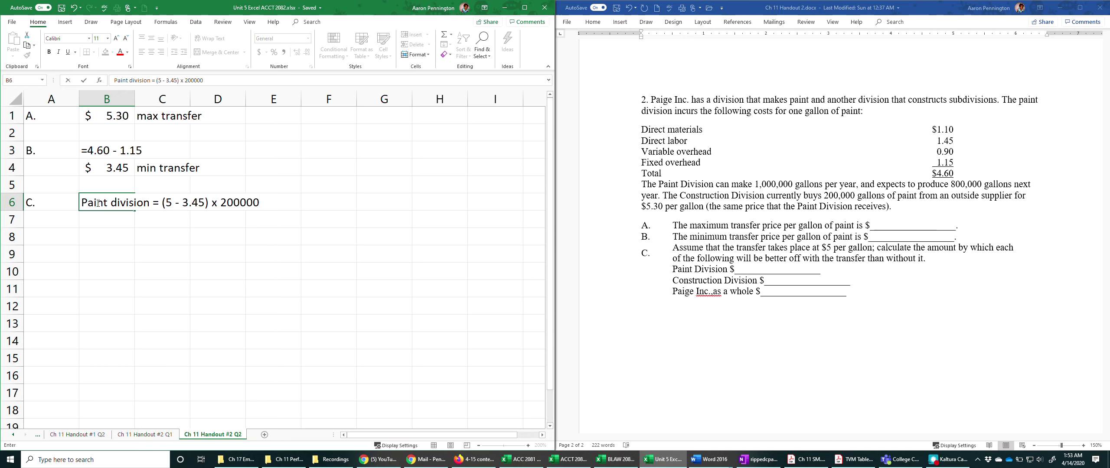
# Compute the paint division gain =(5-3.45)*200000 in C7 as accounting currency, $310,000.00.
pyautogui.press('Return')
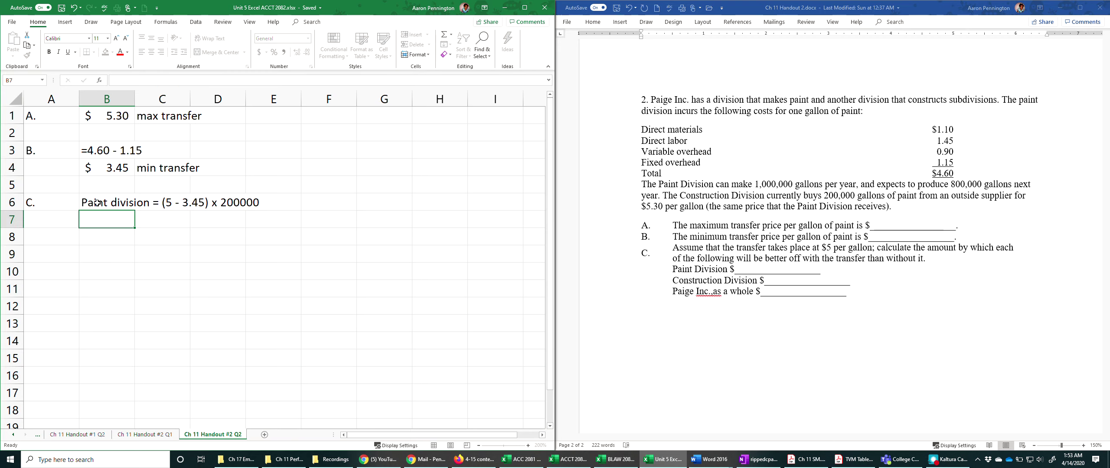
pyautogui.press('Right')
pyautogui.write('=')
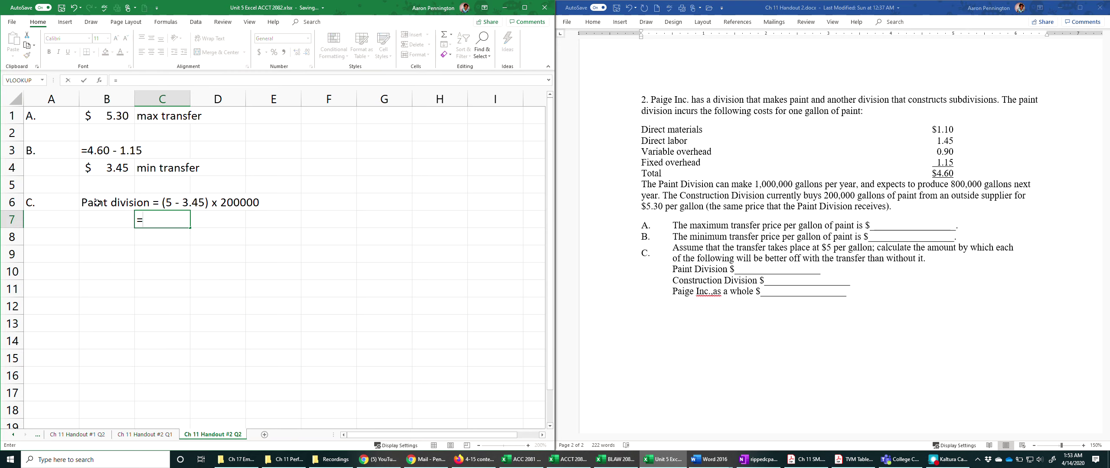
pyautogui.write('(5-3.45')
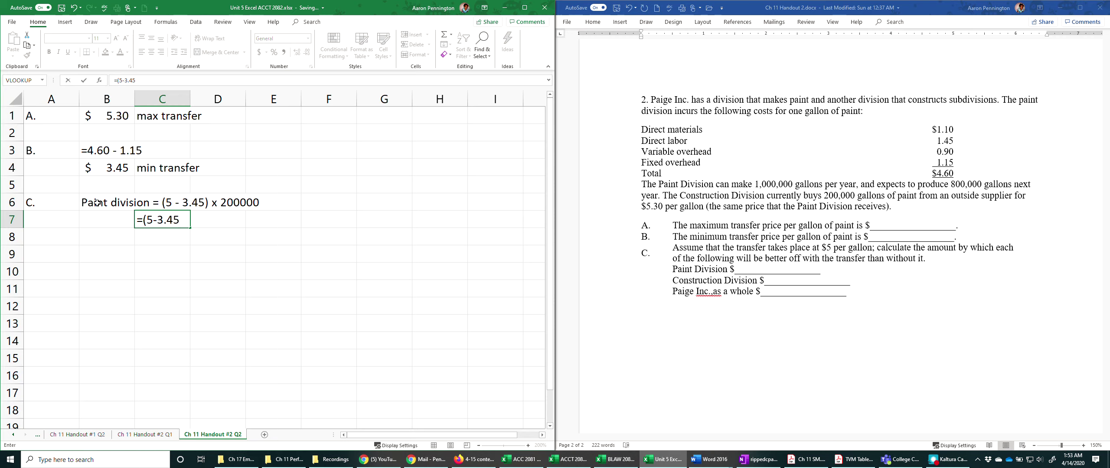
pyautogui.write(')*200')
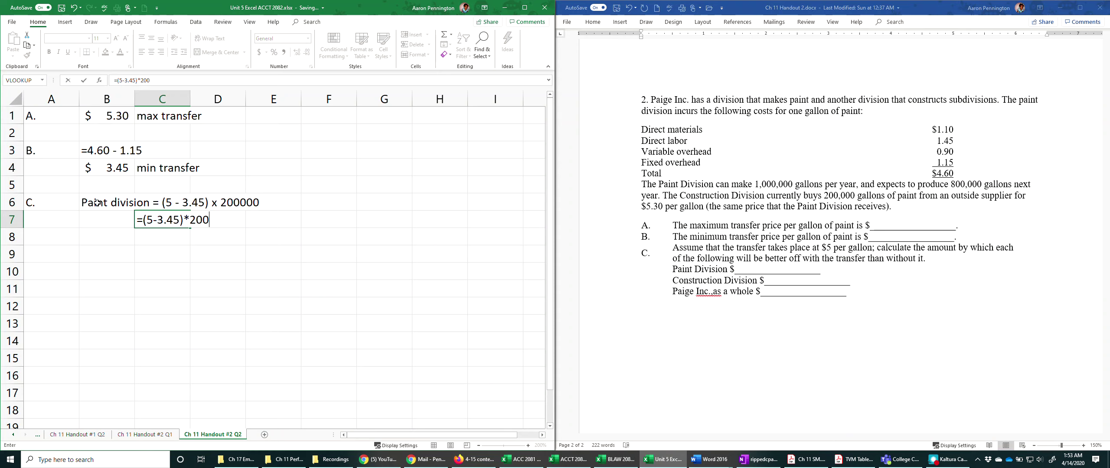
pyautogui.write('0000')
pyautogui.press('Return')
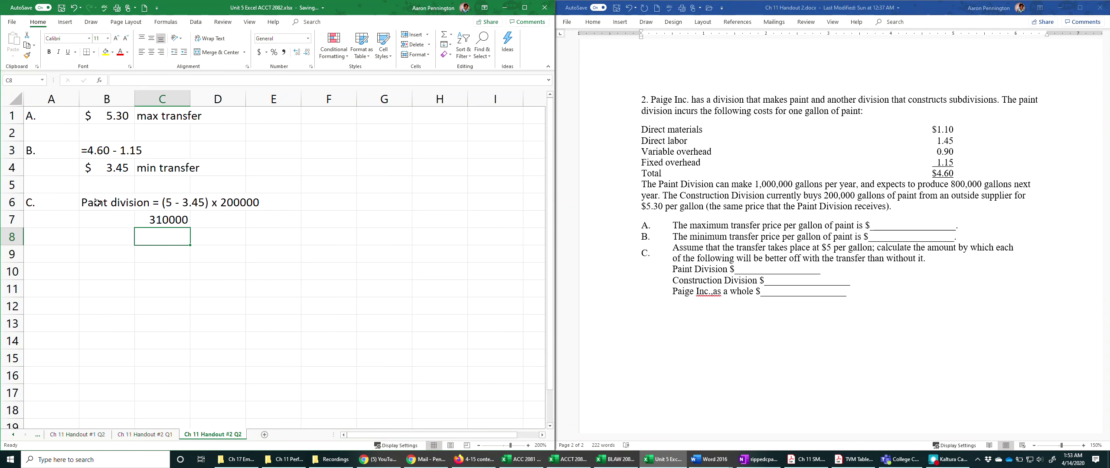
pyautogui.click(158, 218)
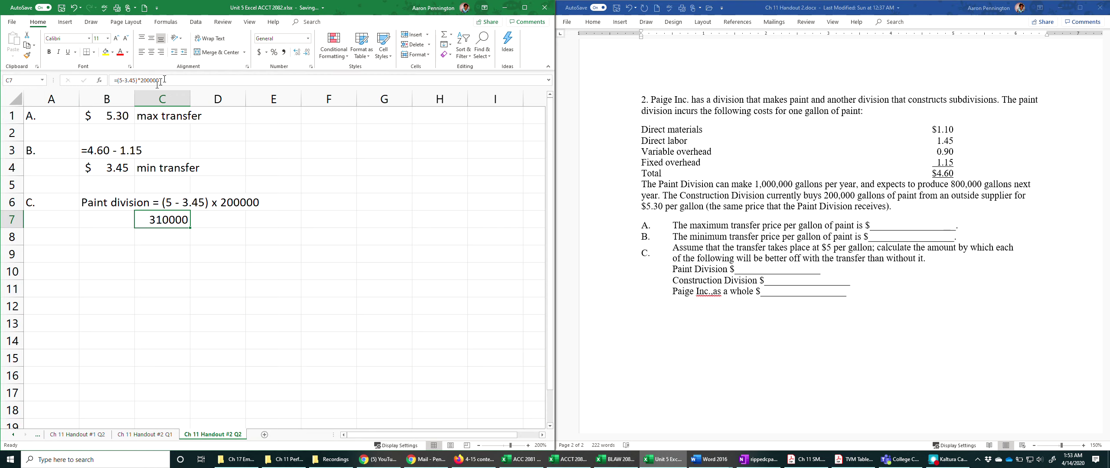
pyautogui.click(259, 52)
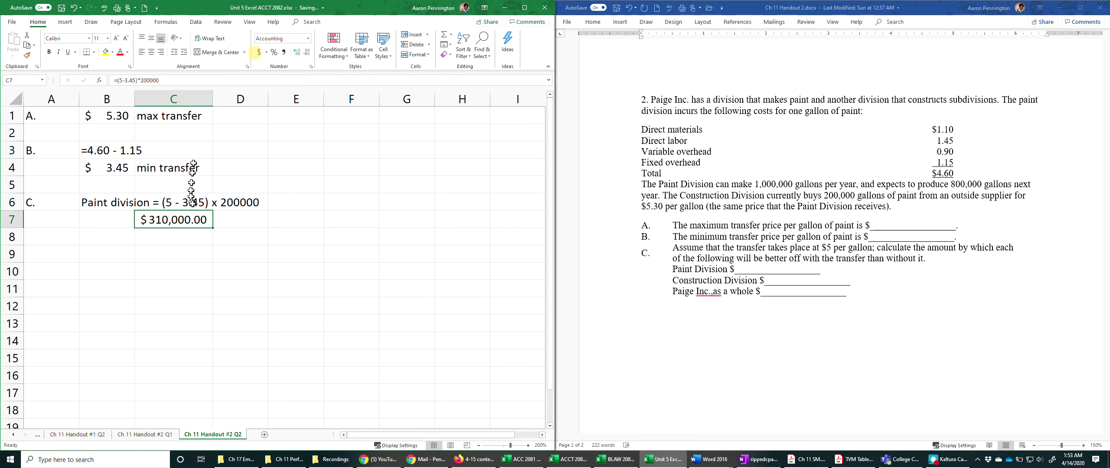
# Label the paint division gain 'additional income' in D7.
pyautogui.click(240, 221)
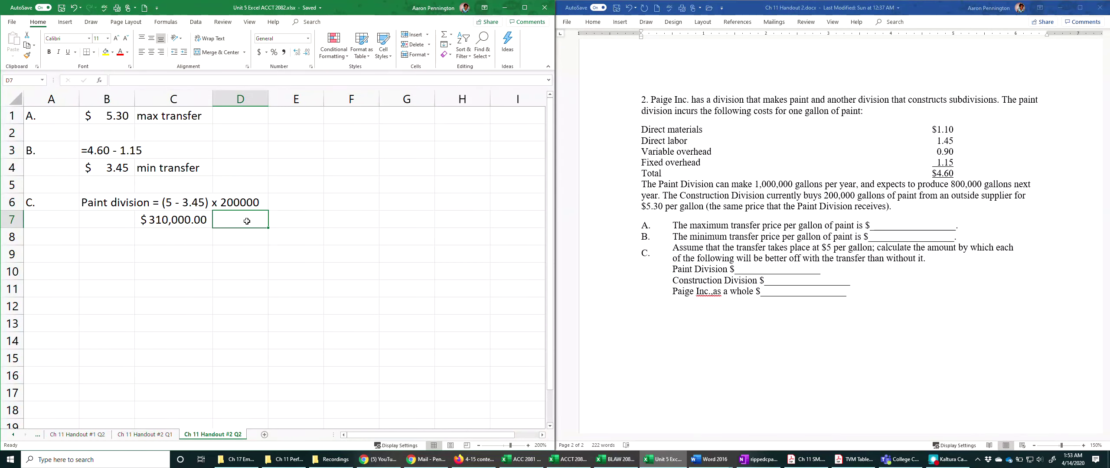
pyautogui.write('addt')
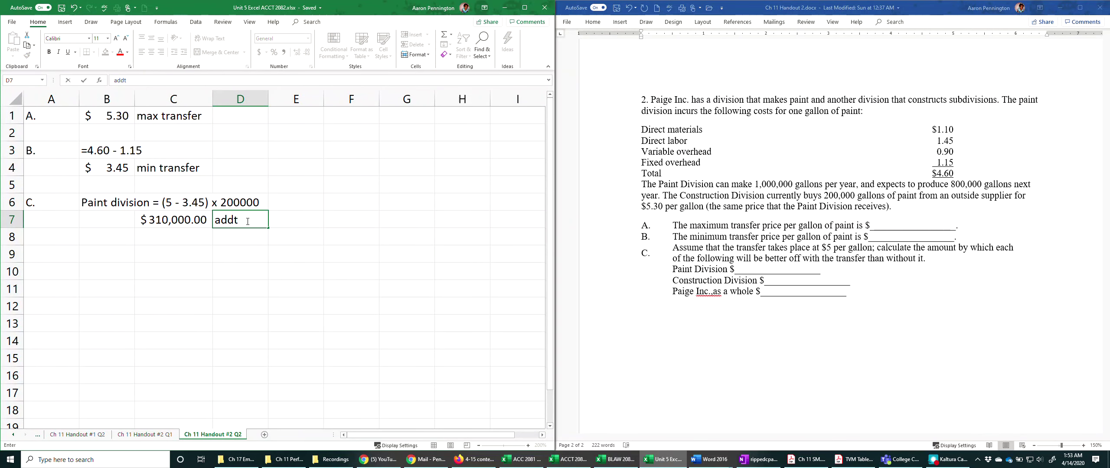
pyautogui.write('iona.')
pyautogui.press('BackSpace')
pyautogui.press('BackSpace')
pyautogui.press('BackSpace')
pyautogui.press('BackSpace')
pyautogui.write('onal income.')
pyautogui.press('Return')
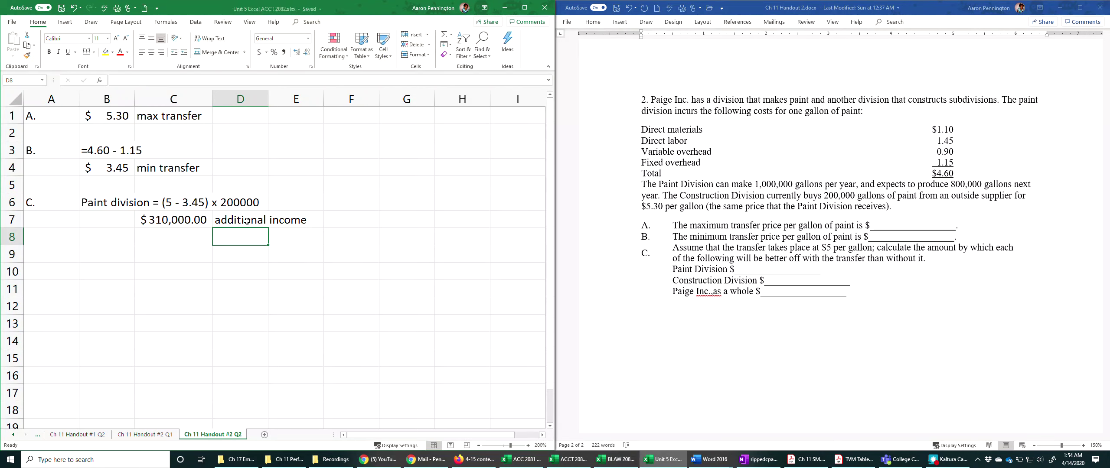
pyautogui.press('Down')
pyautogui.press('Left')
pyautogui.press('Left')
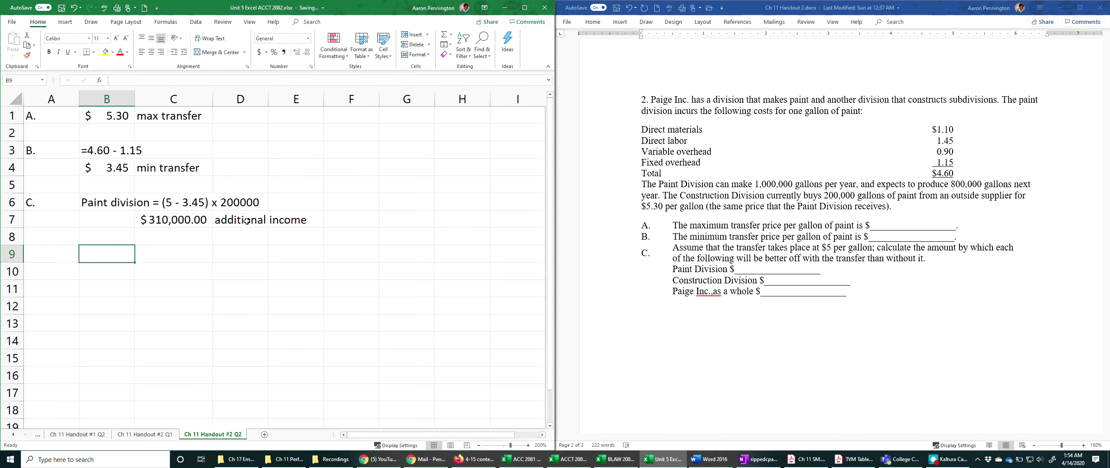
# Write the construction division working (5.30 - 5) x 200000 and compute =(5.3-5)*200000 as $60,000.00 in C10.
pyautogui.write('Co')
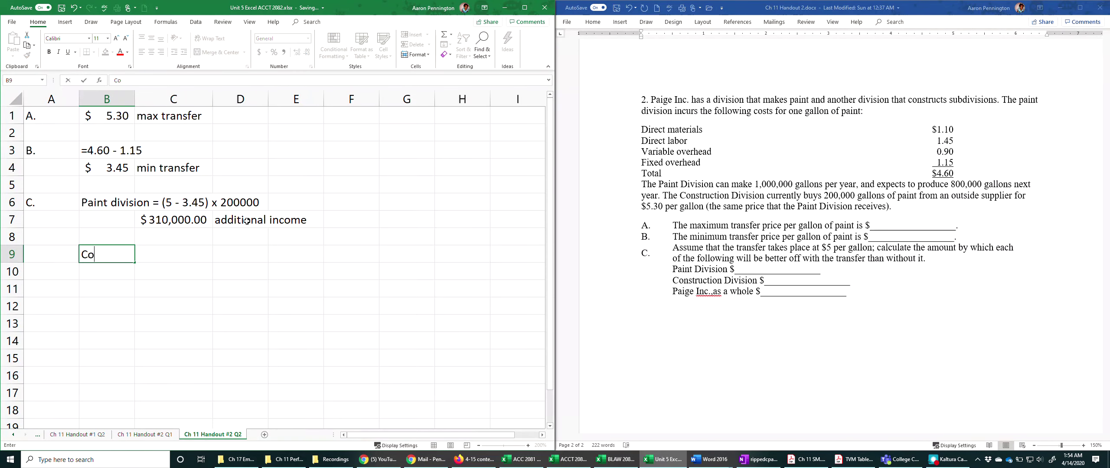
pyautogui.write('nstruciton ')
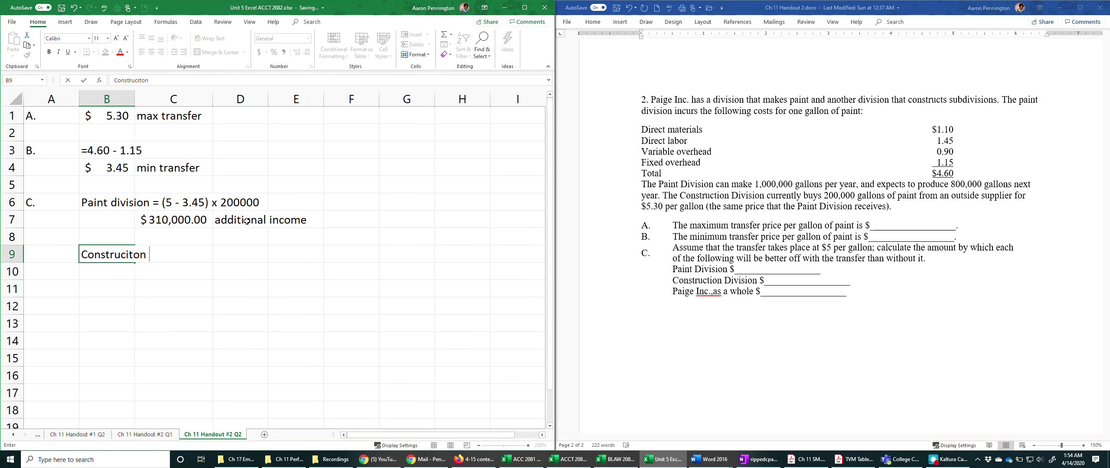
pyautogui.write('division = ')
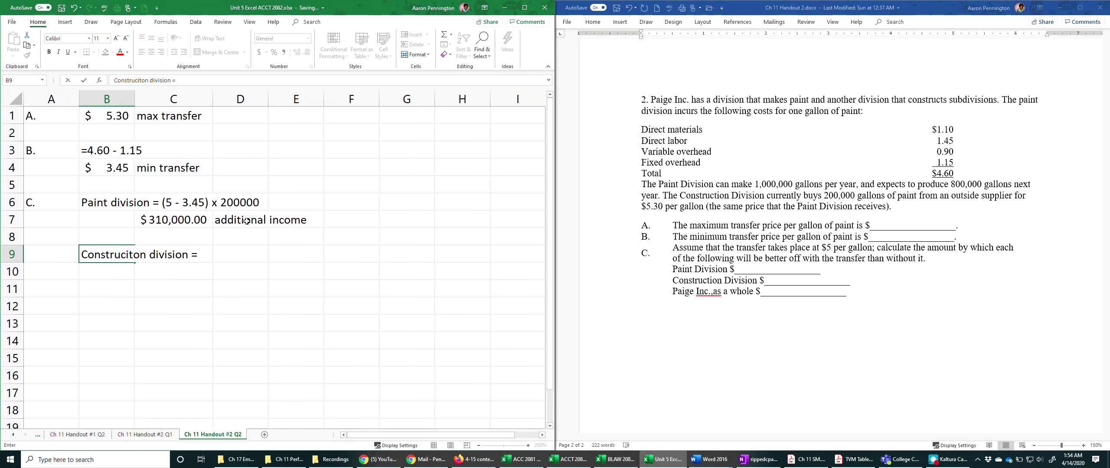
pyautogui.write('(5.30 - 5) ')
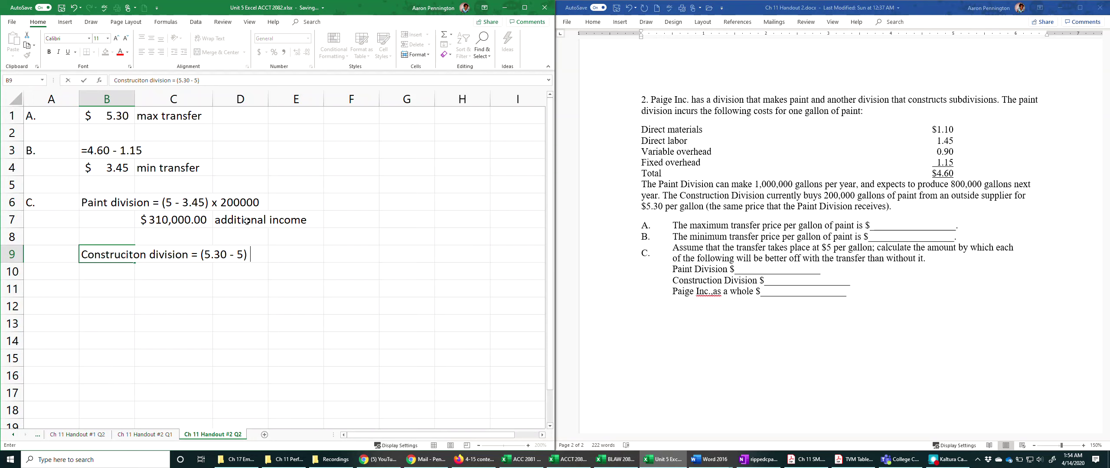
pyautogui.write('x 200000')
pyautogui.press('Return')
pyautogui.press('Right')
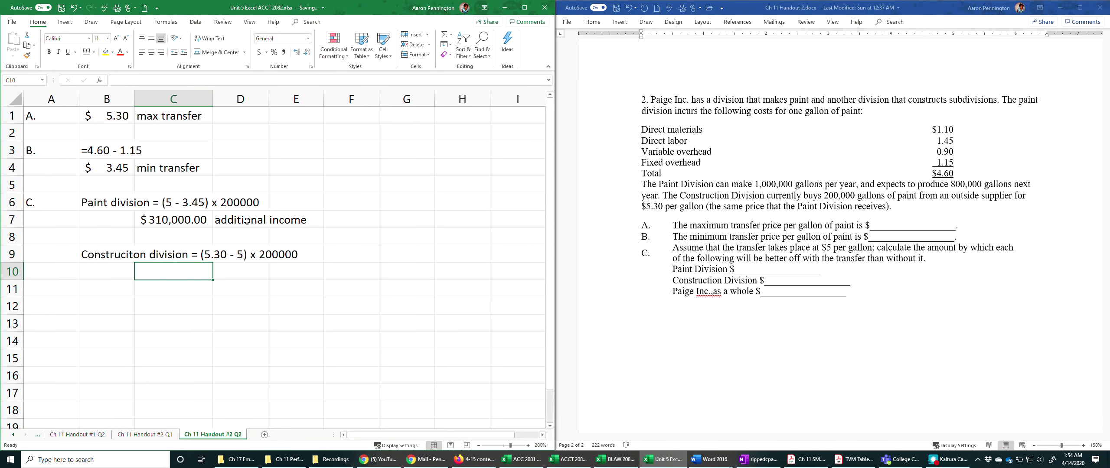
pyautogui.write('=')
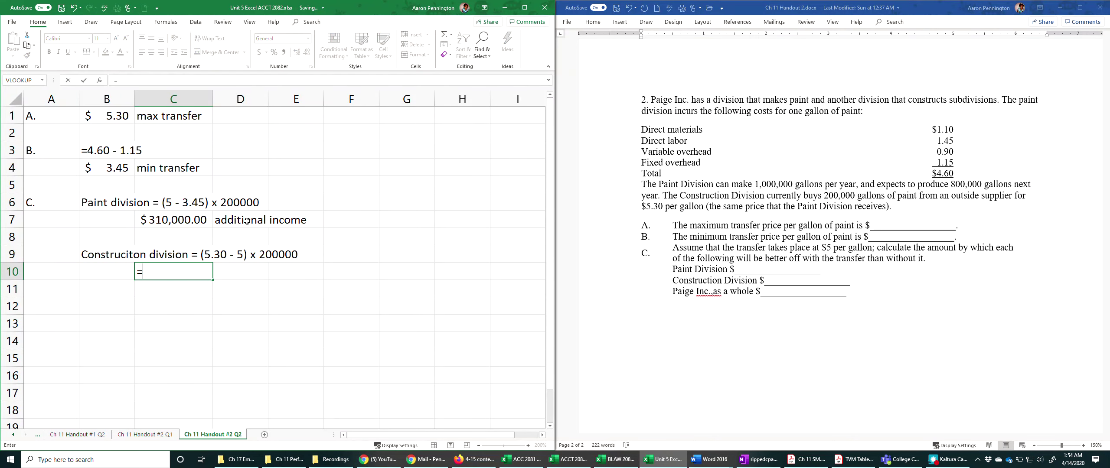
pyautogui.write('(5.3-5')
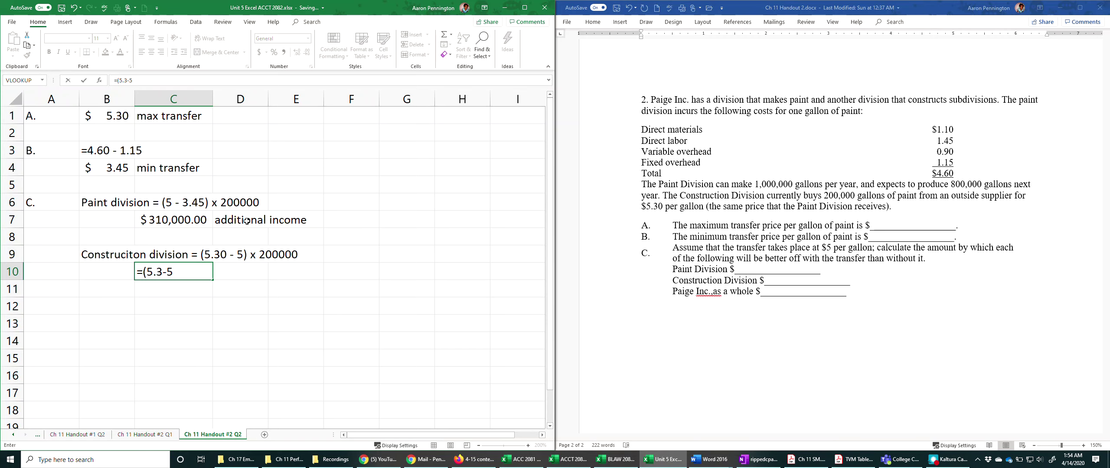
pyautogui.write(')*200000')
pyautogui.press('Return')
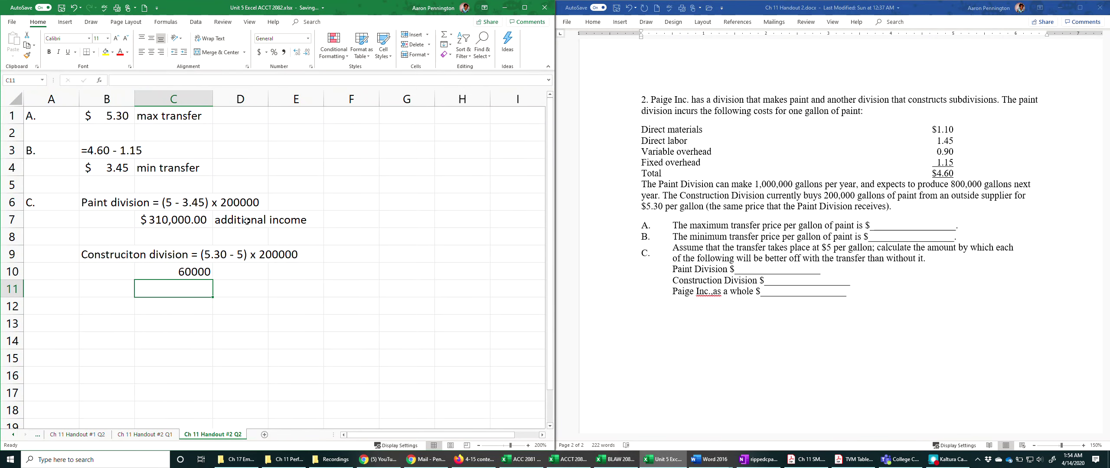
pyautogui.press('Up')
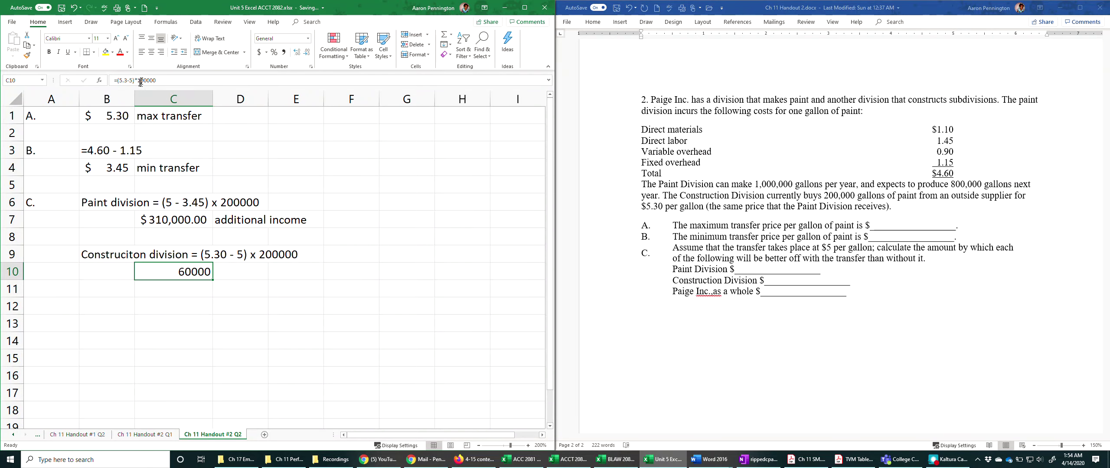
pyautogui.click(254, 52)
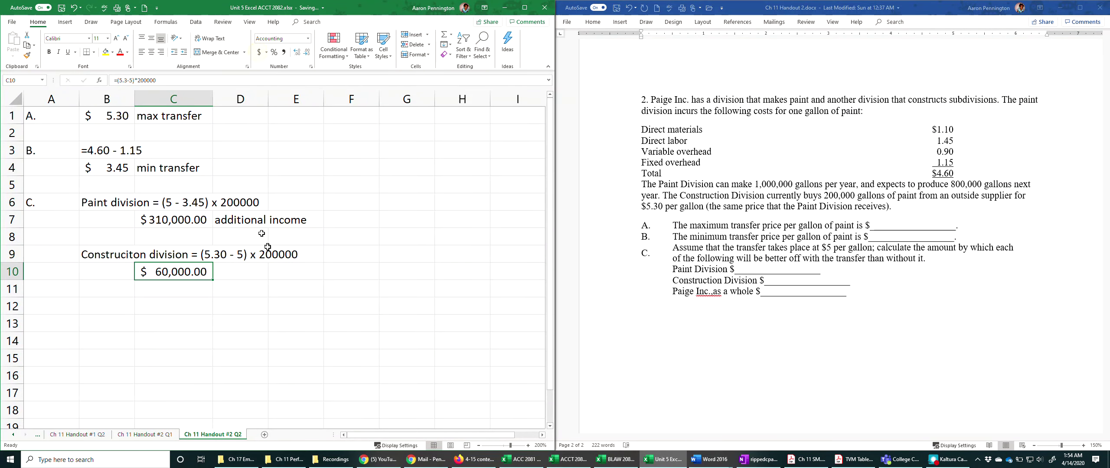
# Label the construction gain 'additional income' in D10.
pyautogui.click(245, 267)
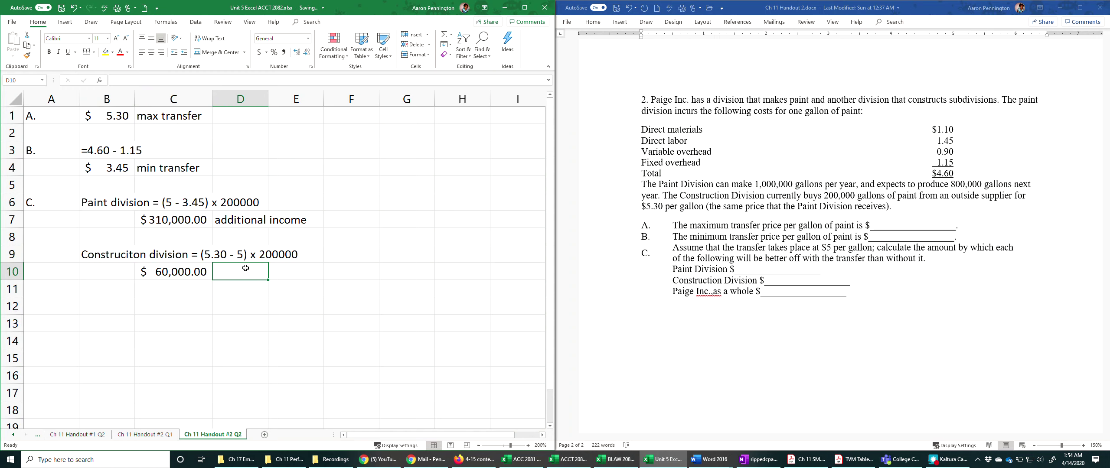
pyautogui.write('additiona')
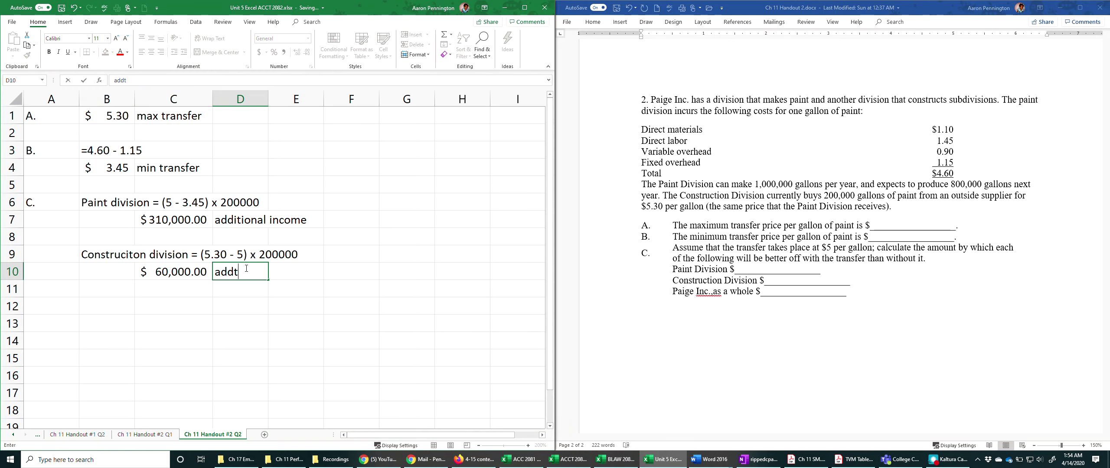
pyautogui.write('l income')
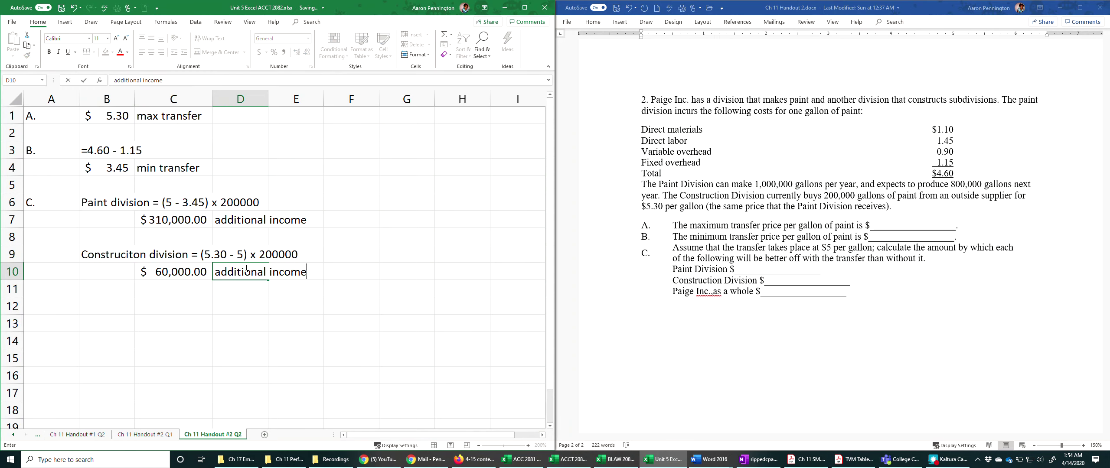
pyautogui.press('Return')
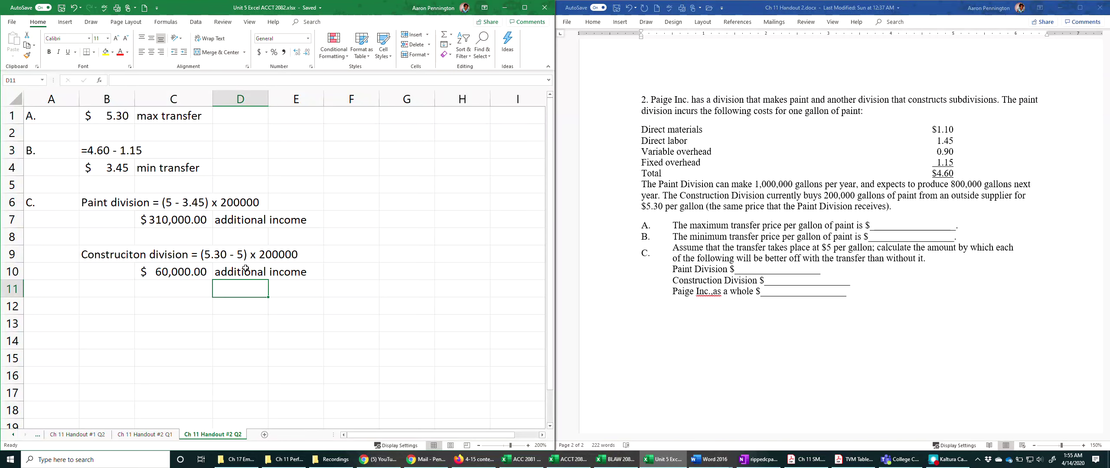
# Add the 'benefit to compant as a whole' label in B12 and the text working '=310 000+60000' in C13.
pyautogui.click(108, 304)
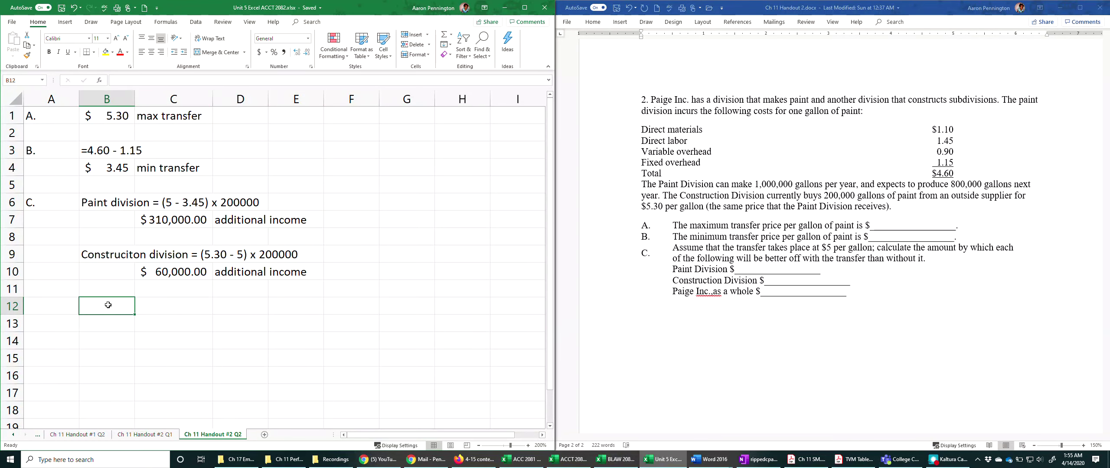
pyautogui.write('benefit ')
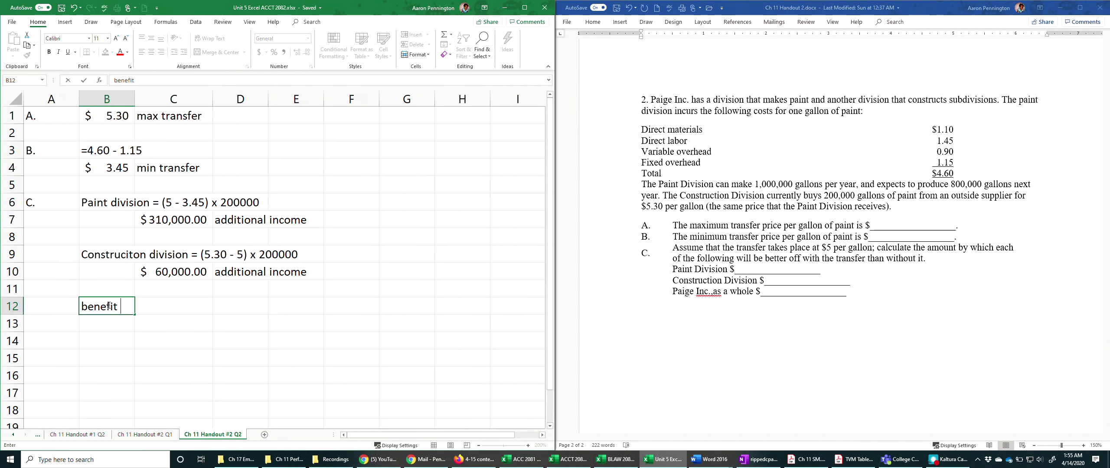
pyautogui.write('to compant ')
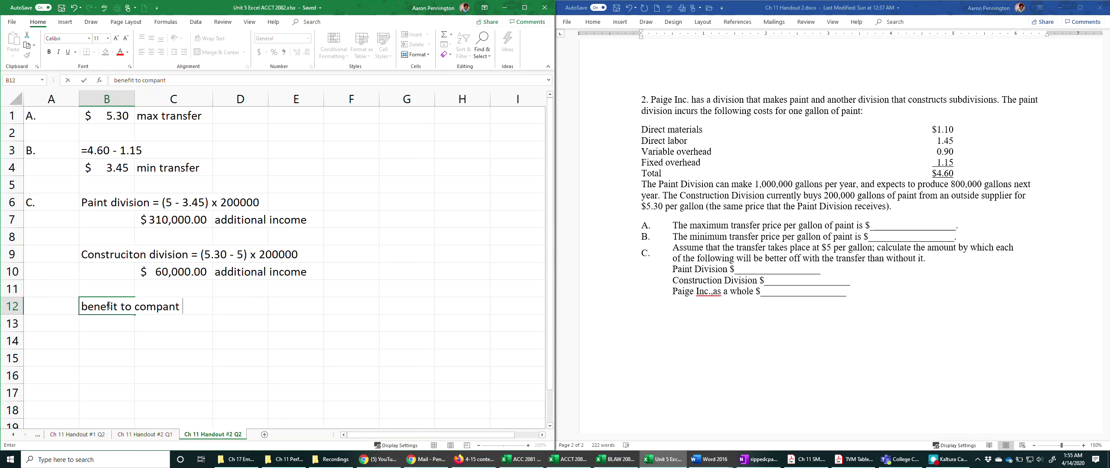
pyautogui.press('BackSpace')
pyautogui.press('BackSpace')
pyautogui.write('y as a whole')
pyautogui.press('Return')
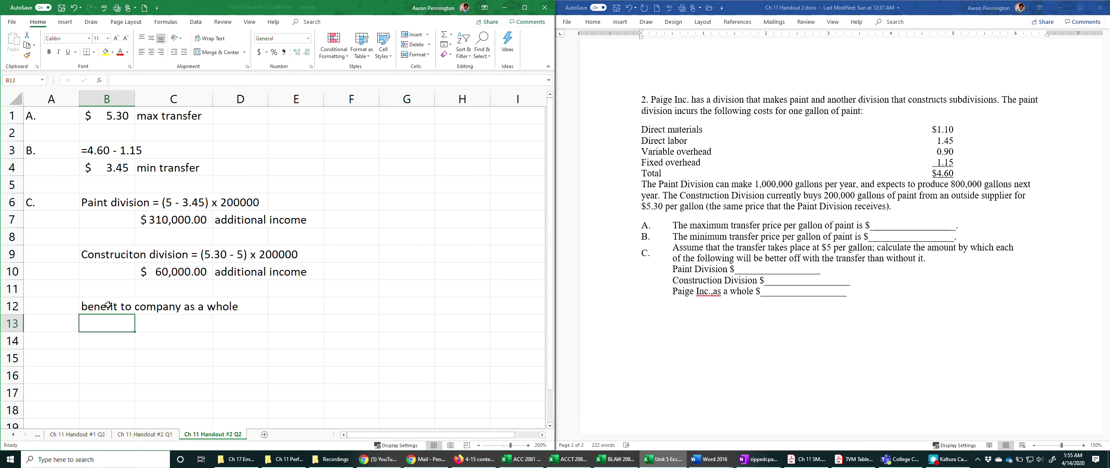
pyautogui.press('Right')
pyautogui.write("'=")
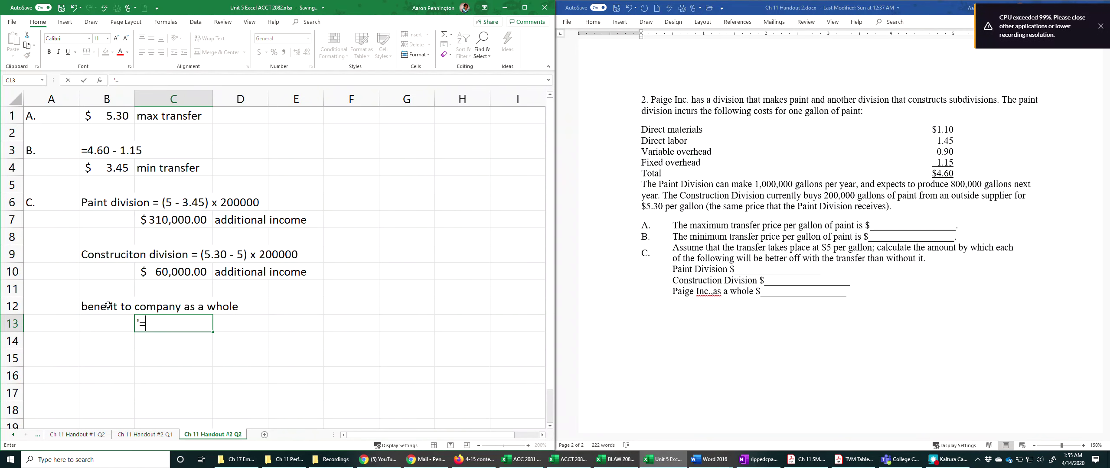
pyautogui.write('310 000+6')
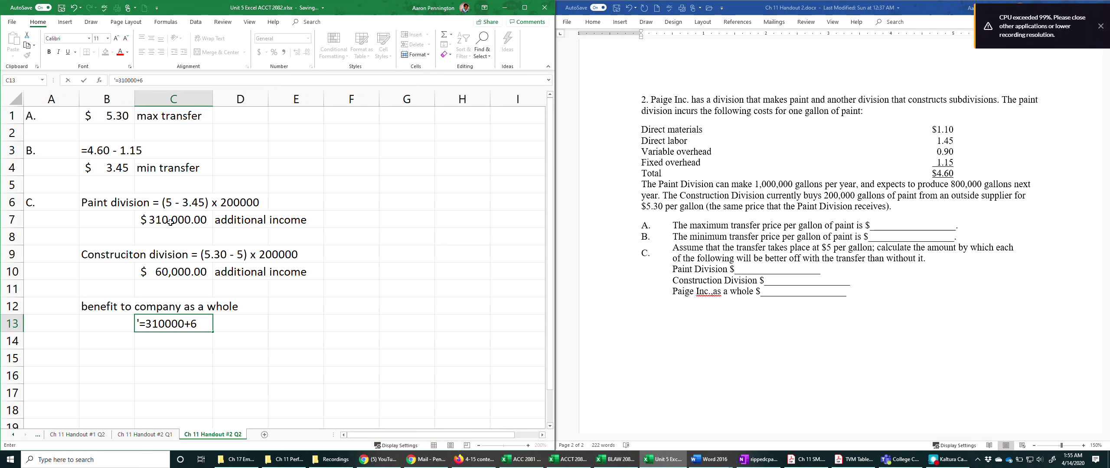
pyautogui.write('0000')
pyautogui.press('Return')
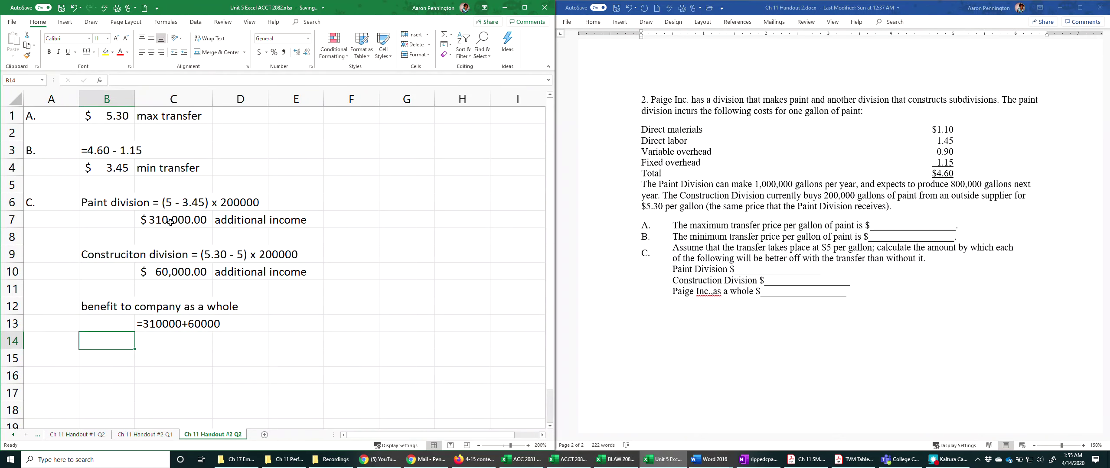
# Total the two division gains with =C7+C10 in C14, giving $370,000.00.
pyautogui.write('=')
pyautogui.press('Up')
pyautogui.press('Up')
pyautogui.press('Up')
pyautogui.press('Up')
pyautogui.press('Up')
pyautogui.press('Up')
pyautogui.press('Up')
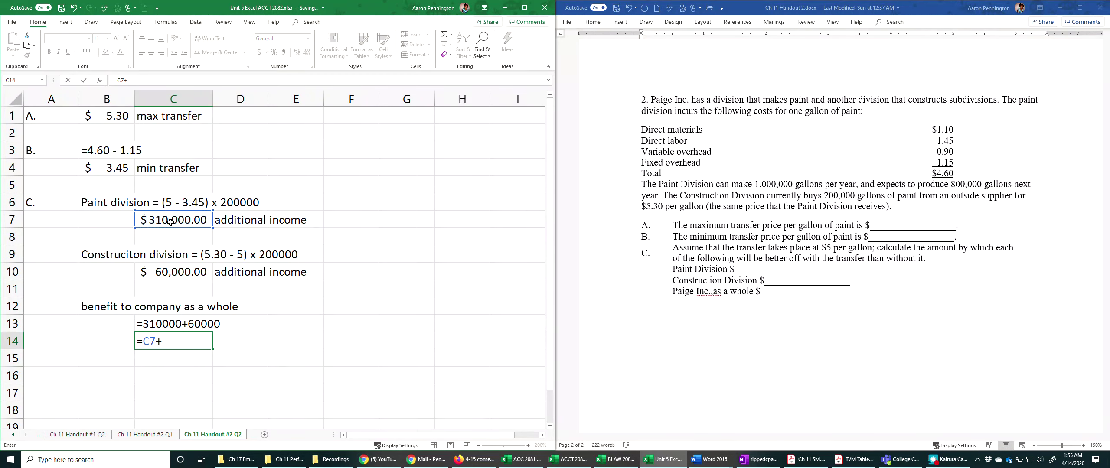
pyautogui.write('+')
pyautogui.press('Up')
pyautogui.press('Up')
pyautogui.press('Up')
pyautogui.press('Up')
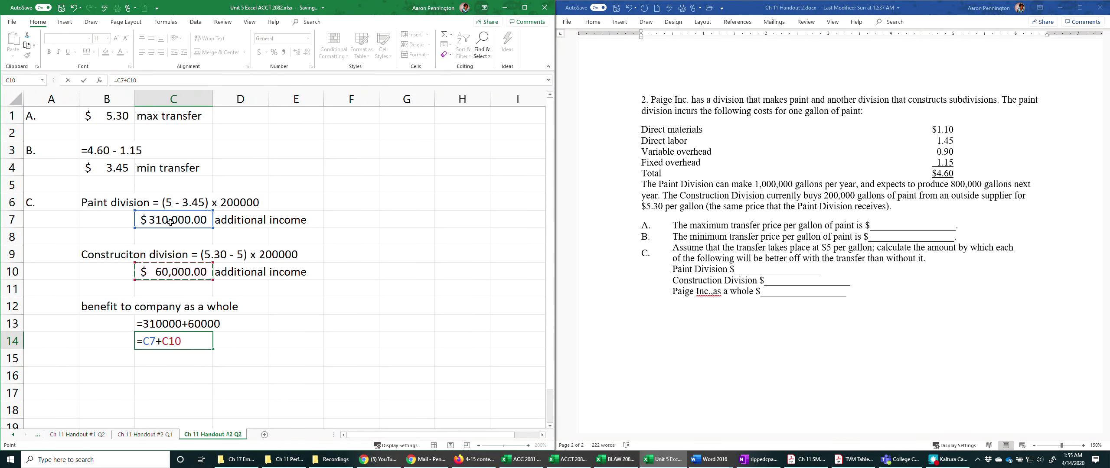
pyautogui.press('Return')
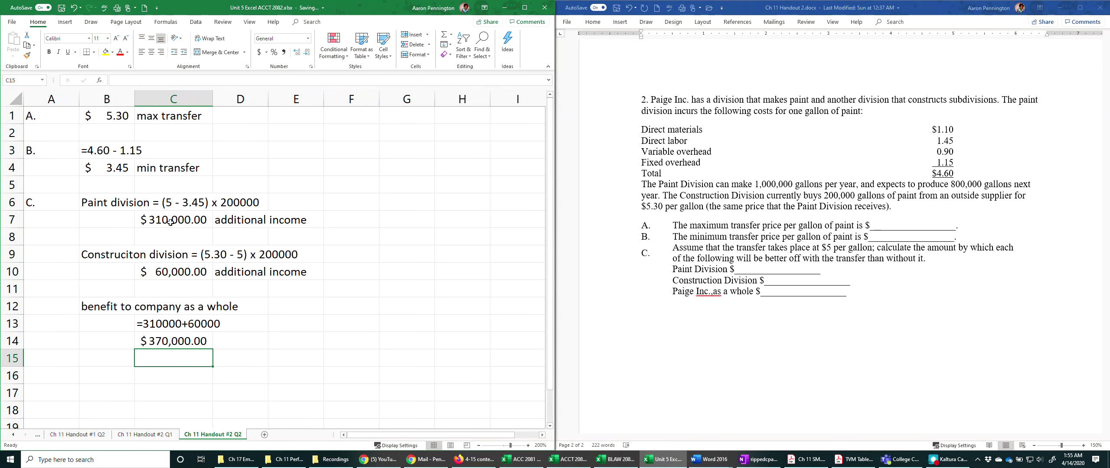
# Link D14 to the existing 'additional income' label with a formula.
pyautogui.press('Up')
pyautogui.press('Right')
pyautogui.write('=')
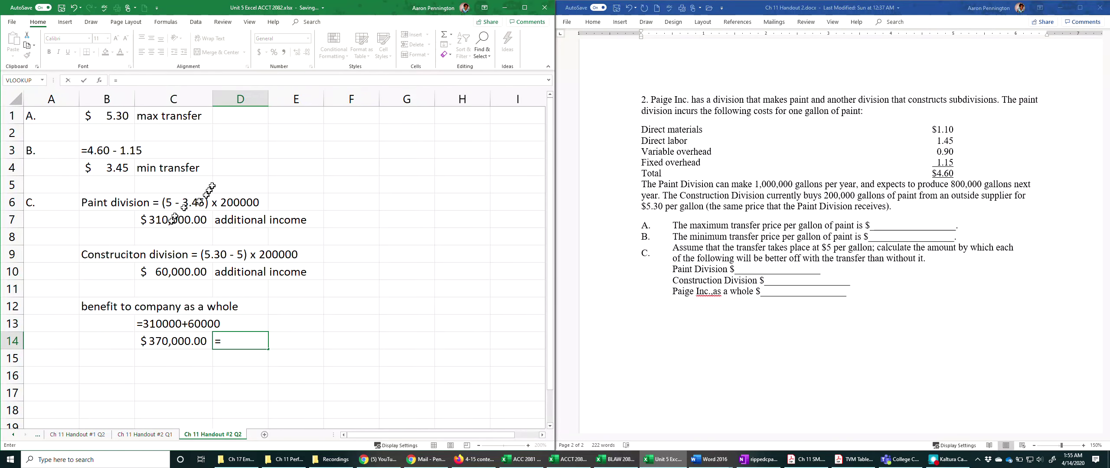
pyautogui.click(240, 270)
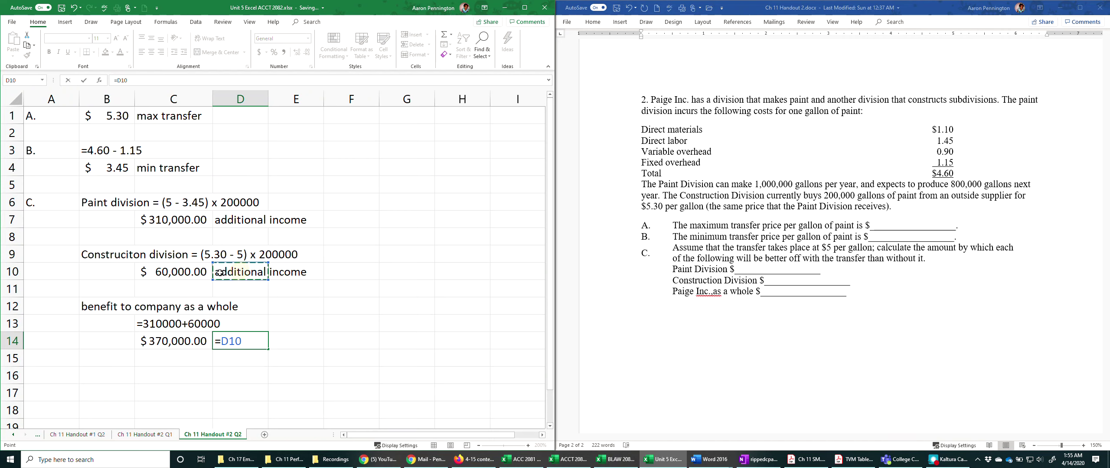
pyautogui.press('Return')
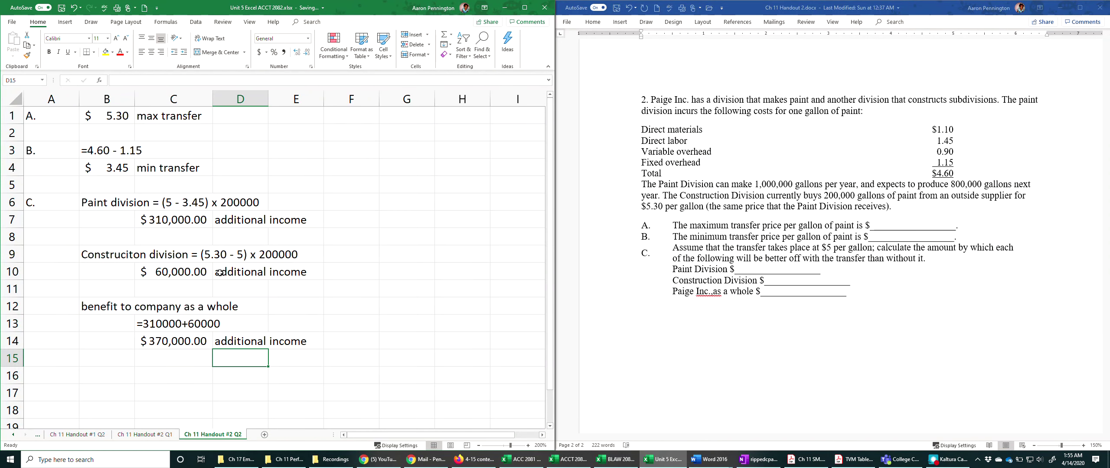